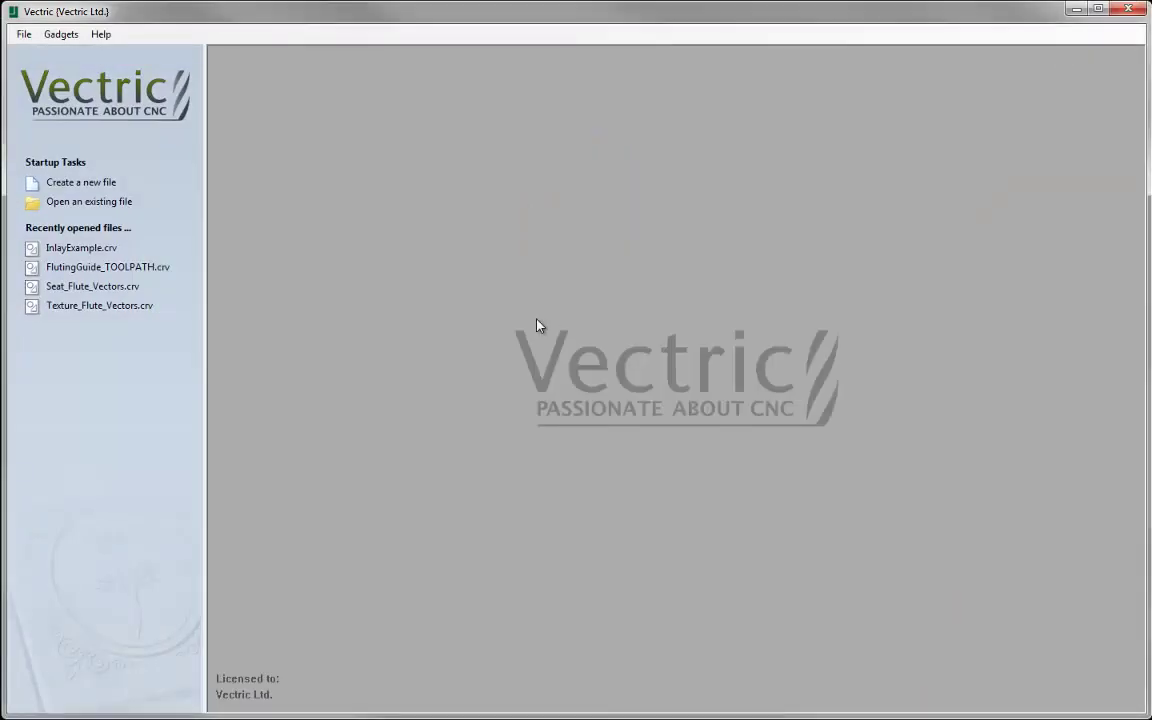
Step: Create a new job 10 inches wide and 6 inches high with 0.5 inch material thickness
click(77, 185)
double_click(134, 117)
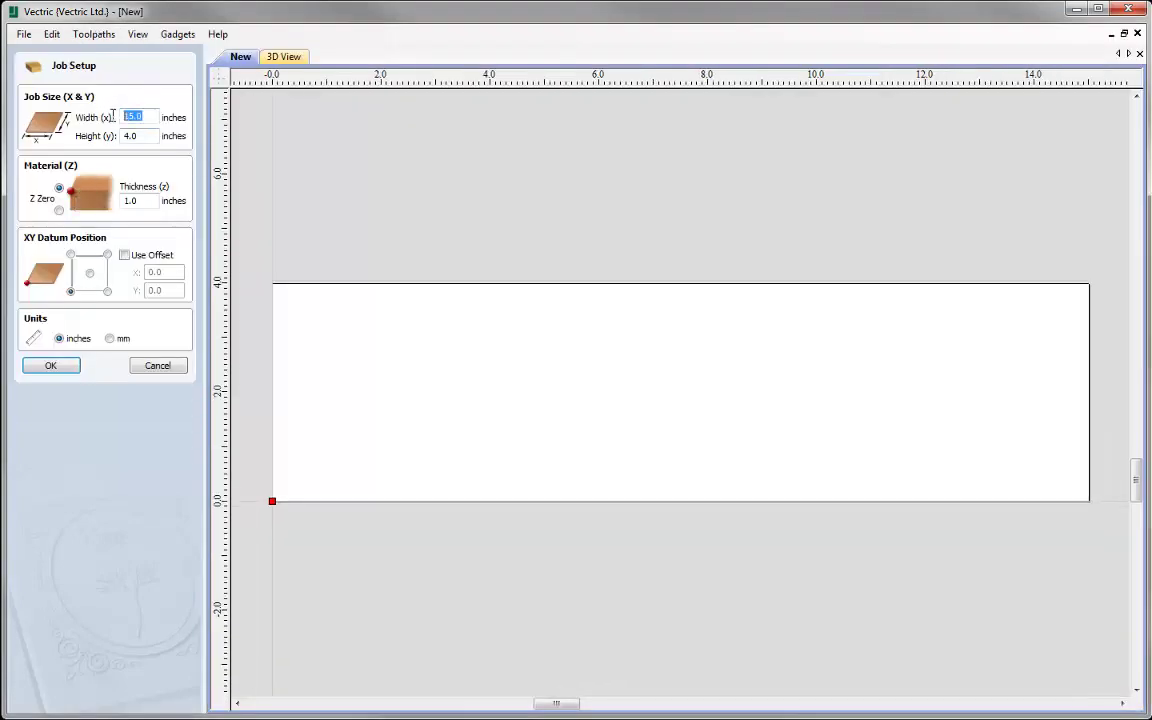
text(10)
double_click(131, 135)
text(6)
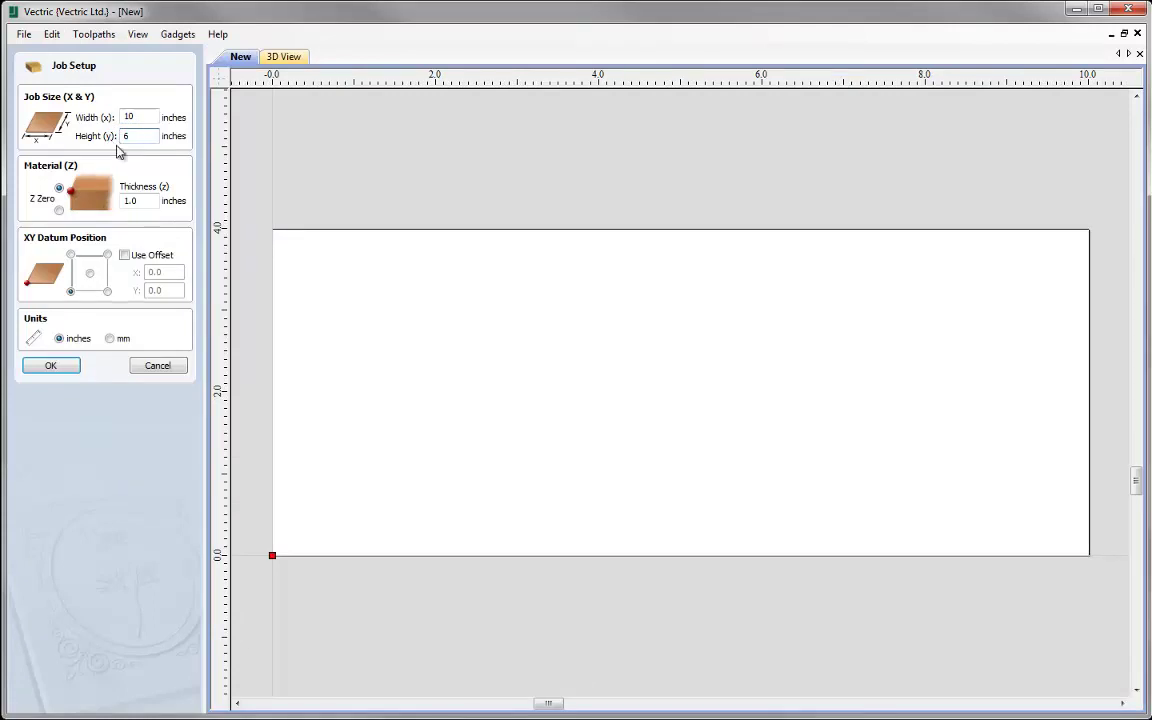
key(Tab)
text(0.5)
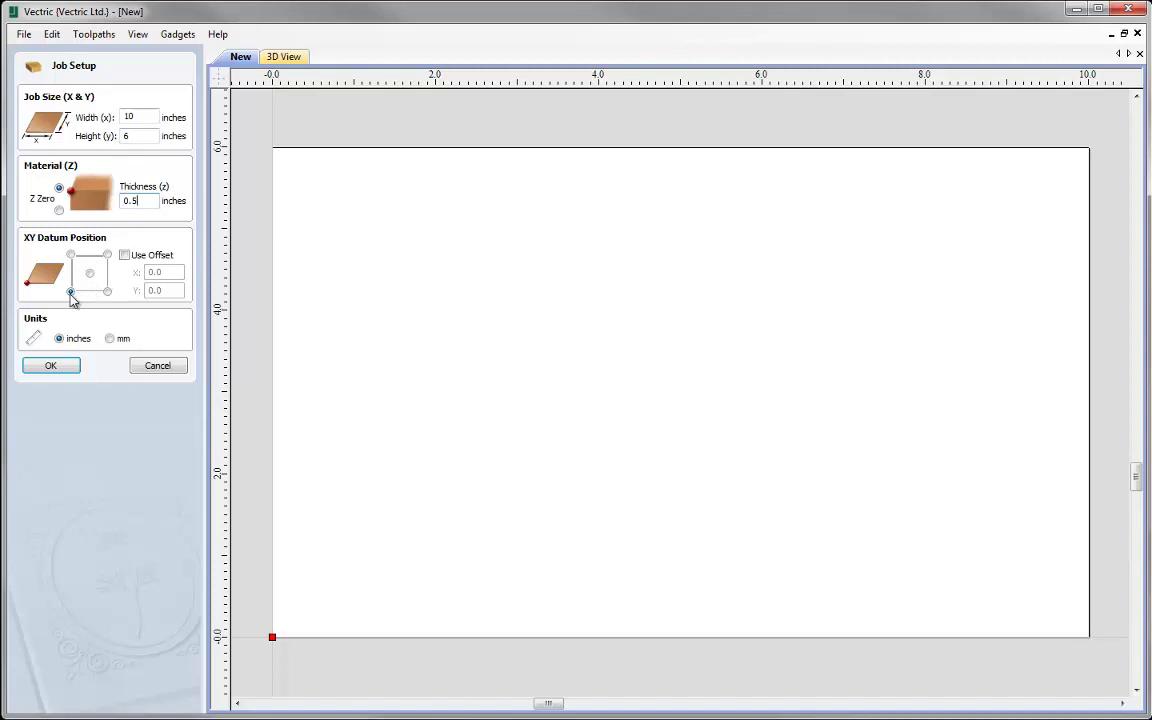
click(55, 367)
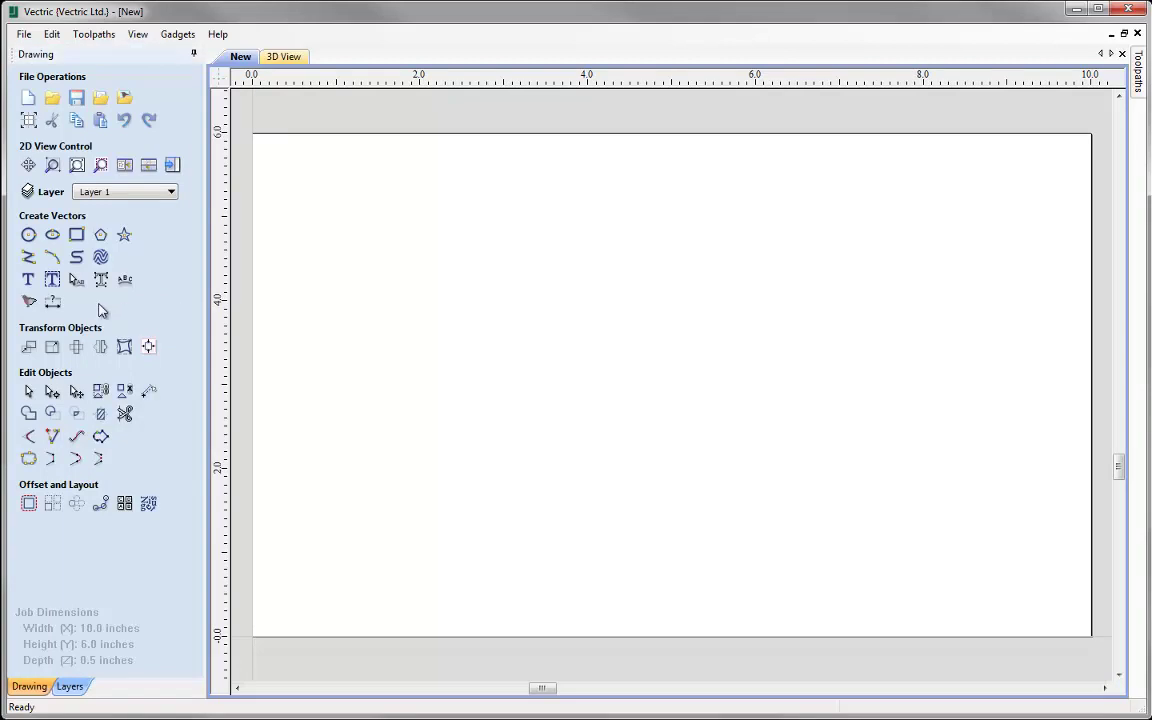
Step: Create the text "E" in bold Arial, 4 inches high, and centre it in the job
click(27, 283)
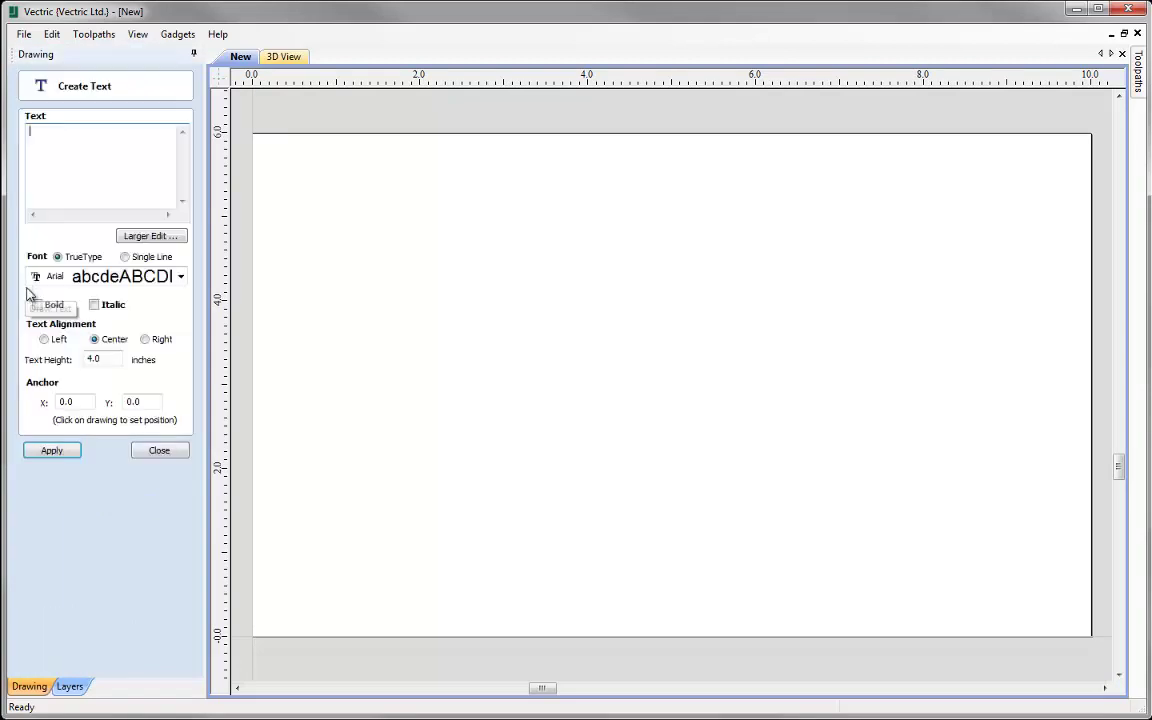
click(73, 279)
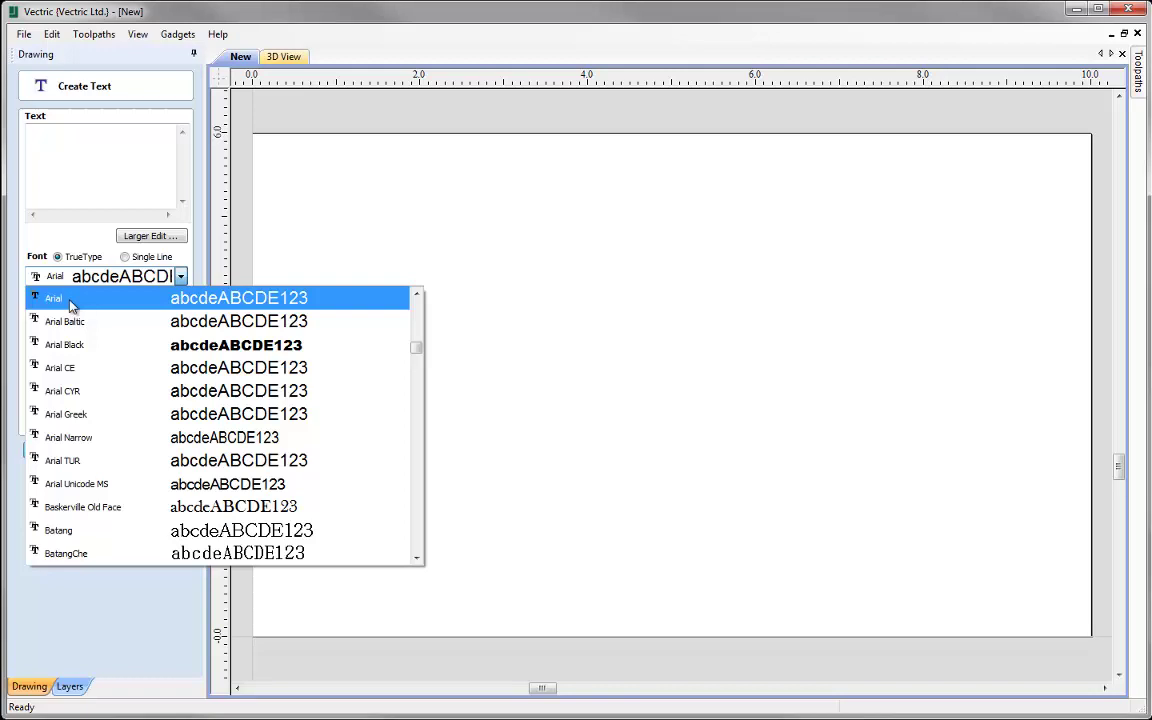
click(70, 305)
click(64, 164)
text(E)
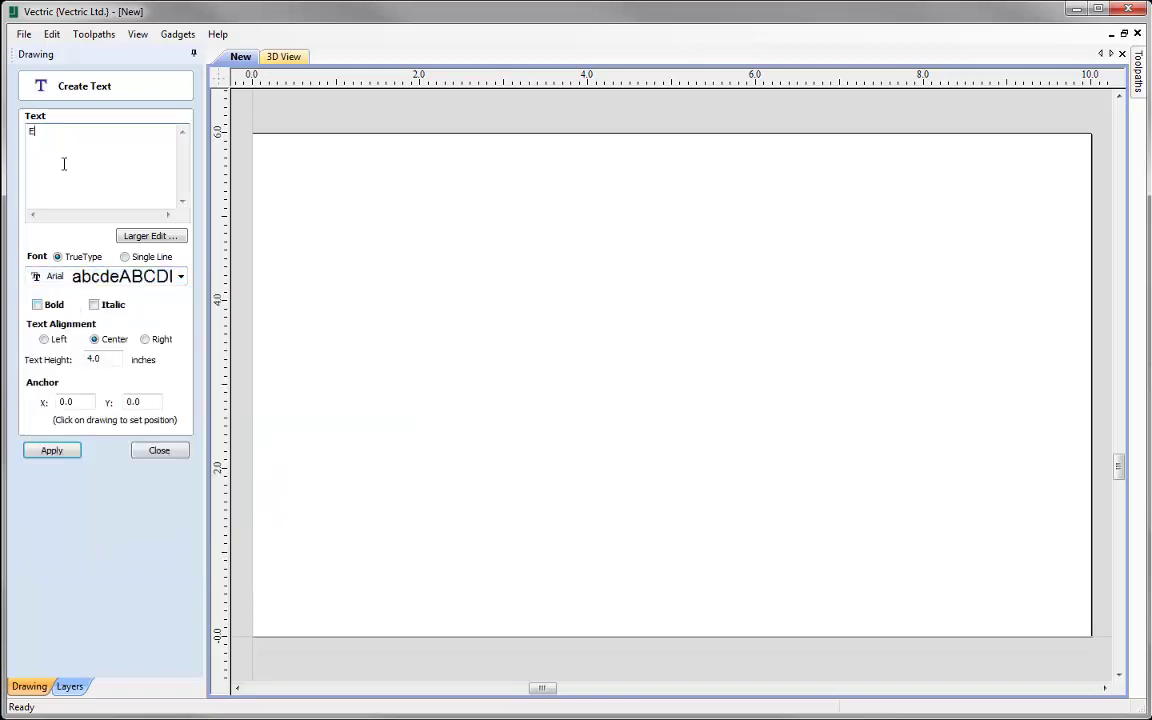
click(37, 304)
click(52, 451)
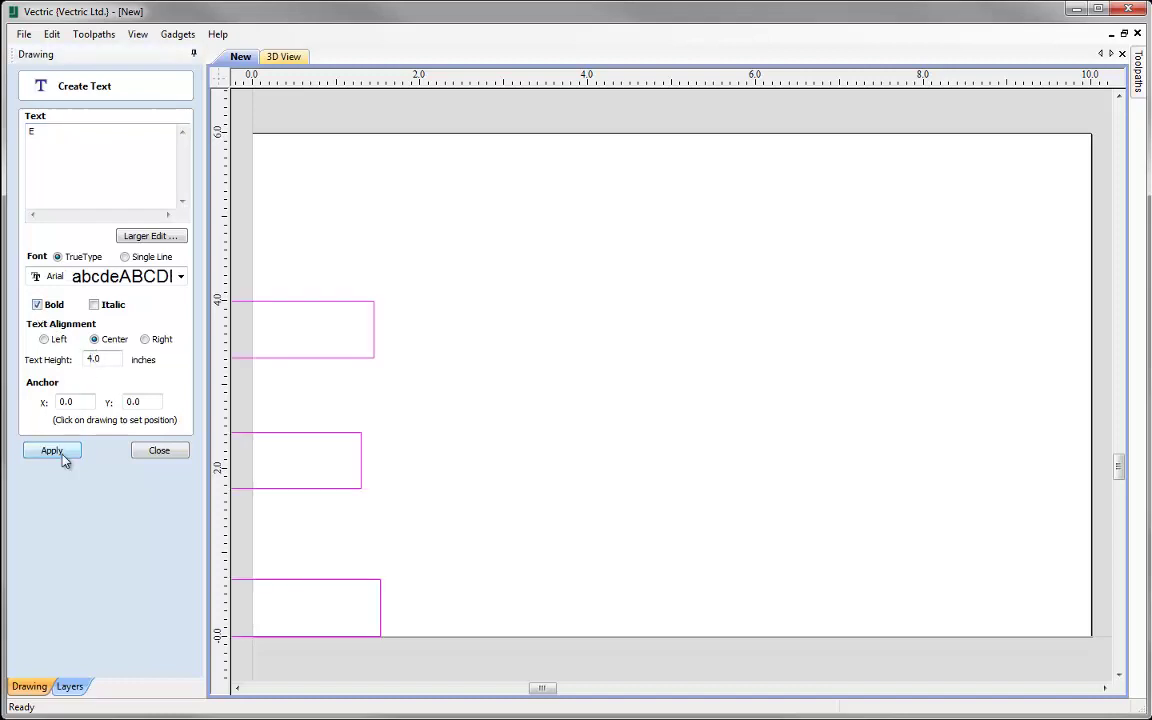
click(165, 453)
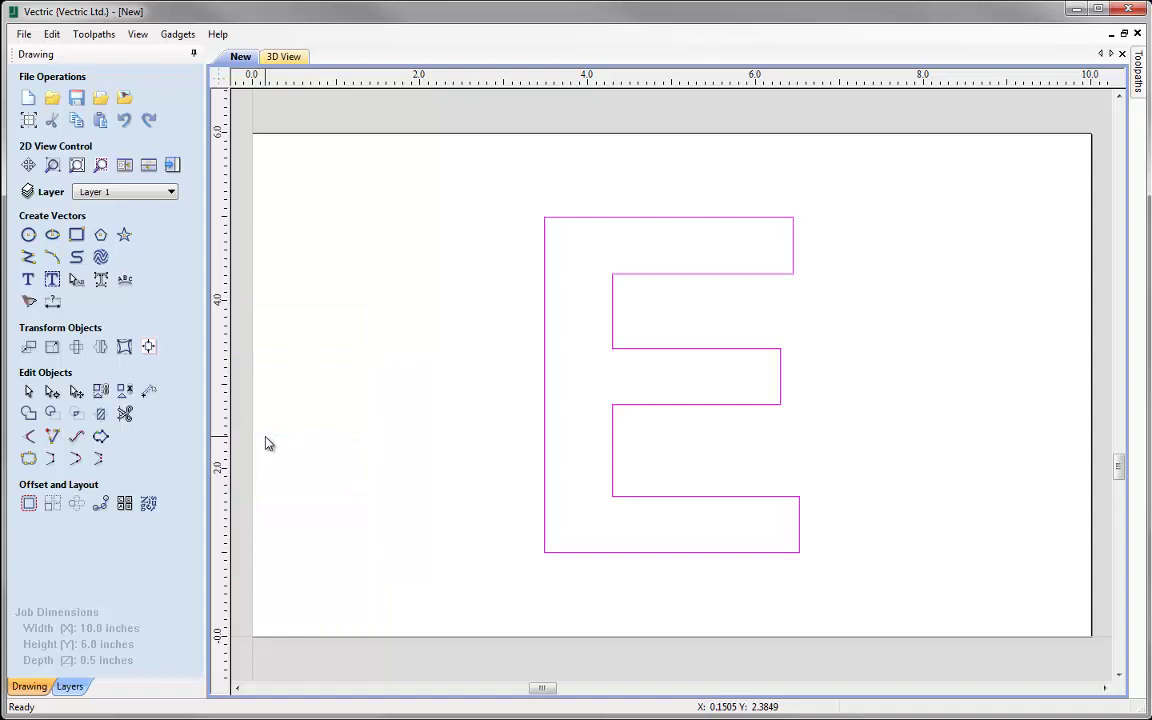
Step: Move the letter E to the left half of the job and place a copy level with it in the right half
click(545, 456)
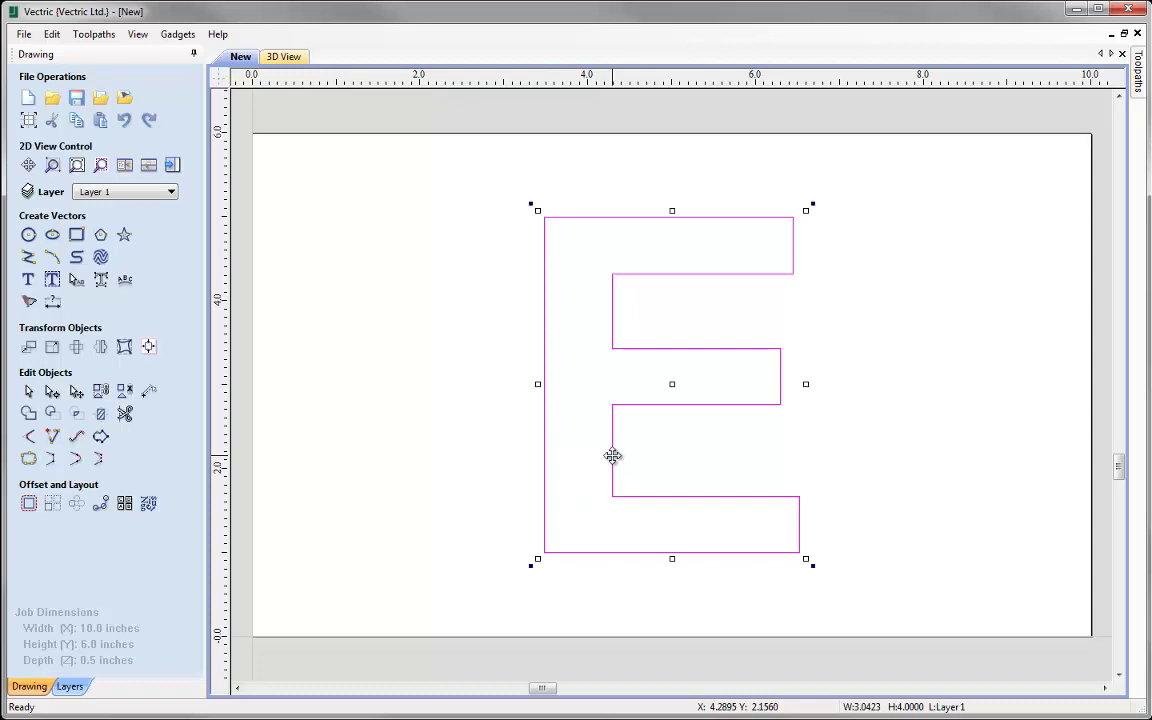
drag(612, 456, 420, 444)
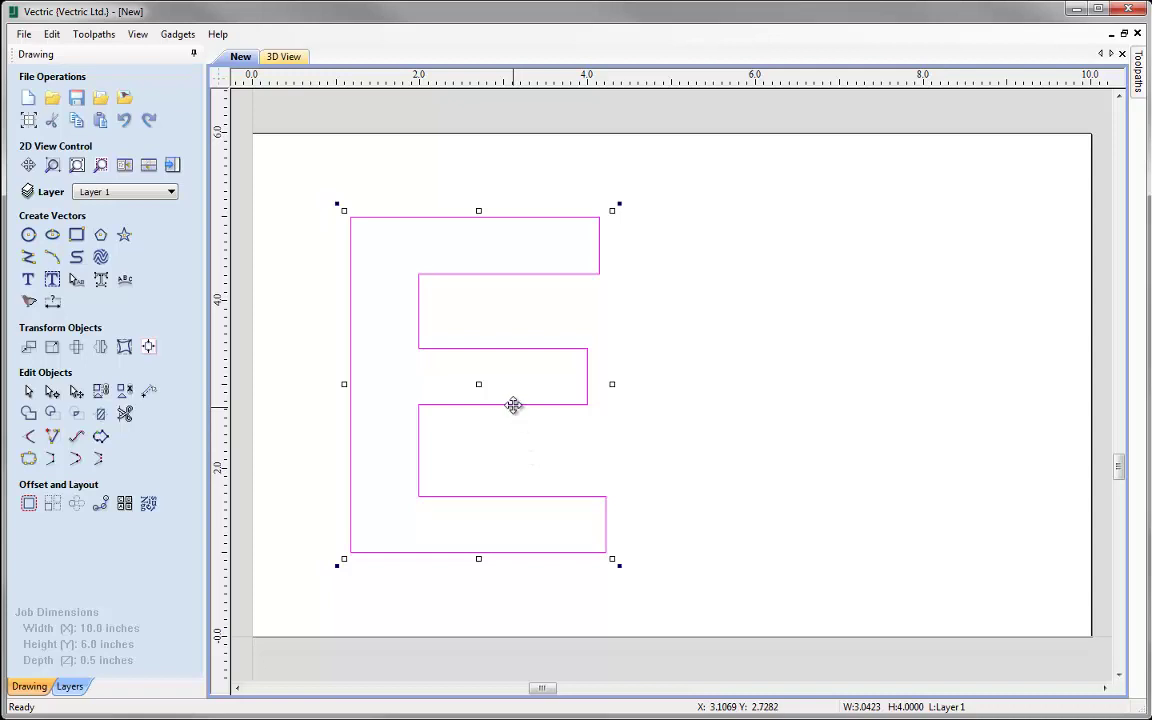
drag(562, 411, 906, 418)
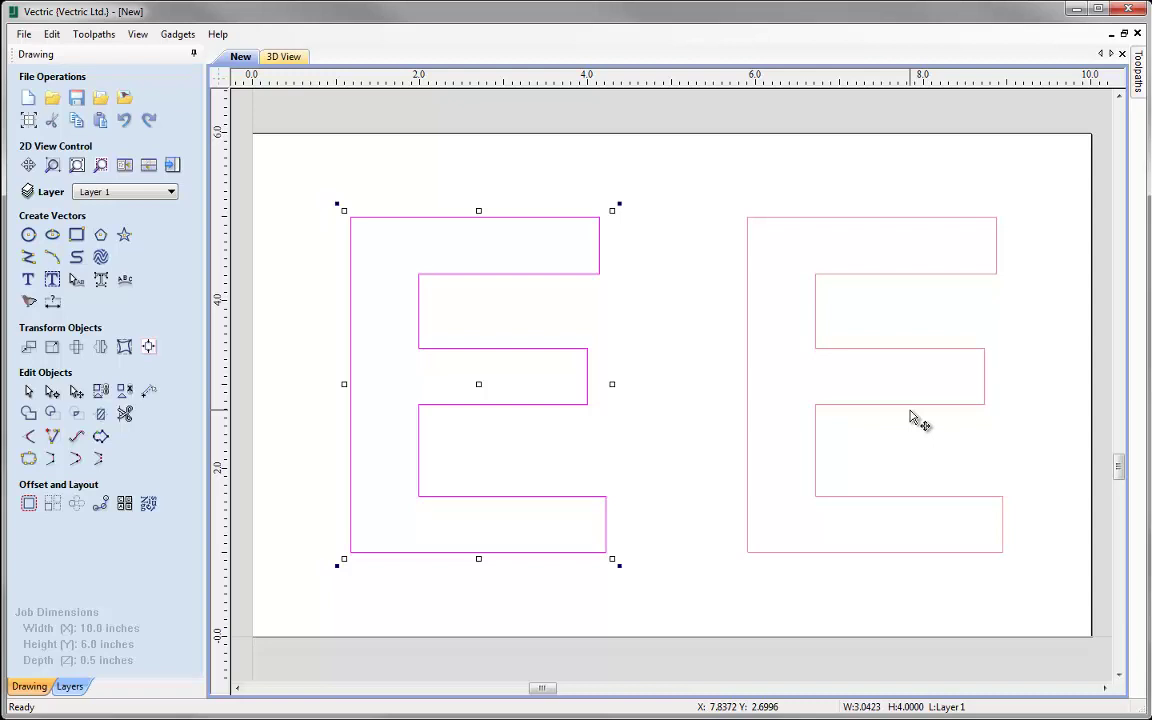
drag(910, 414, 908, 418)
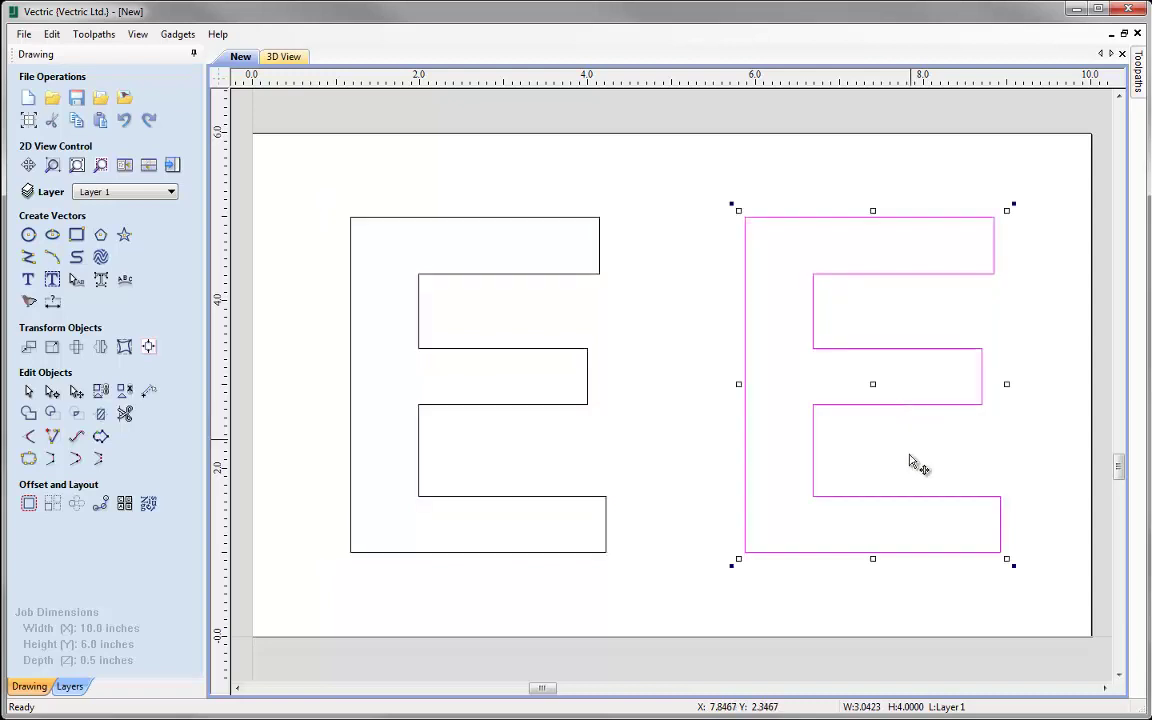
click(912, 464)
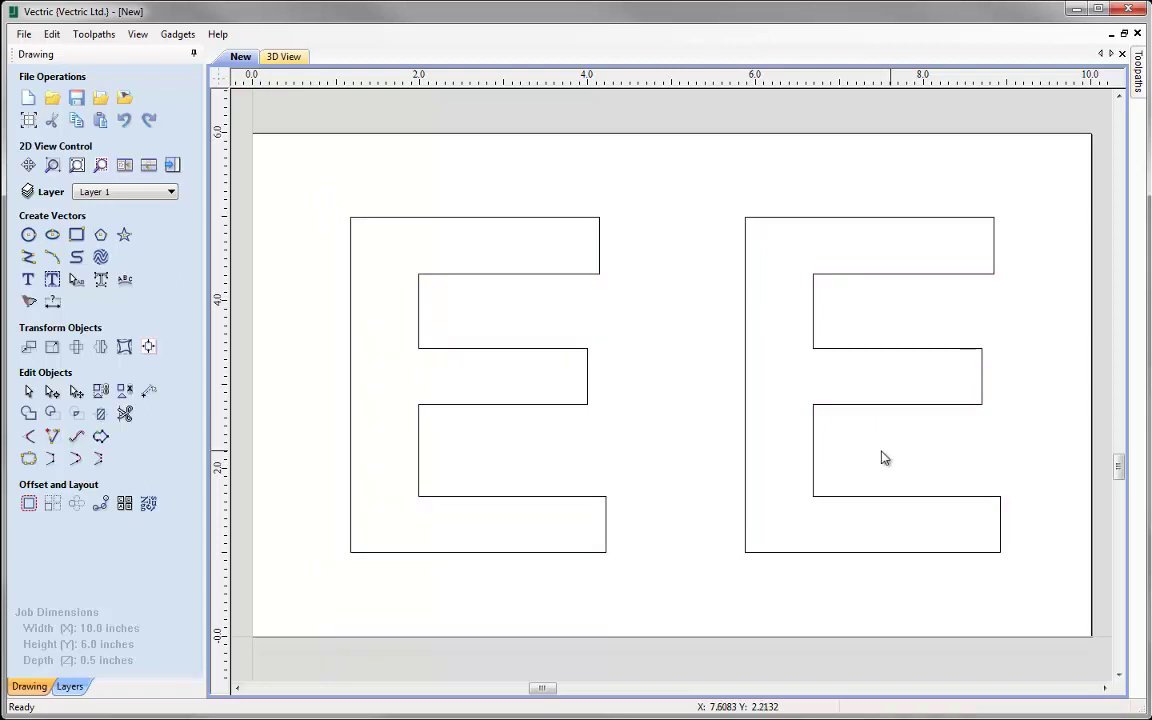
click(587, 406)
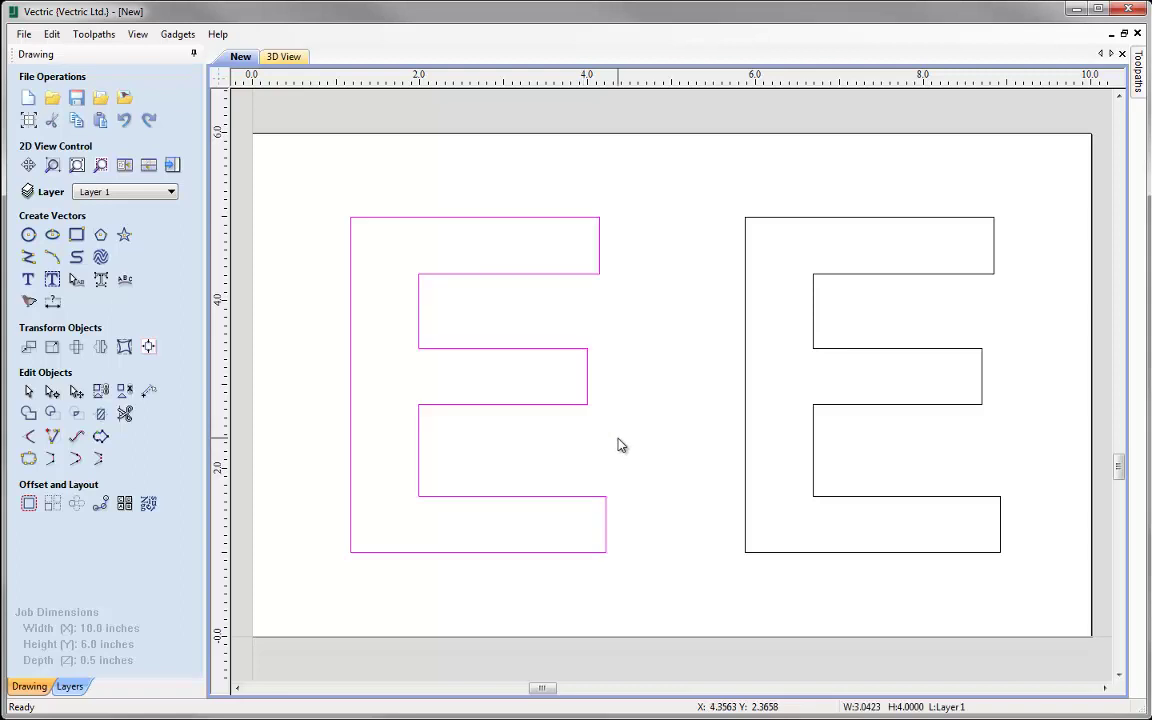
click(746, 416)
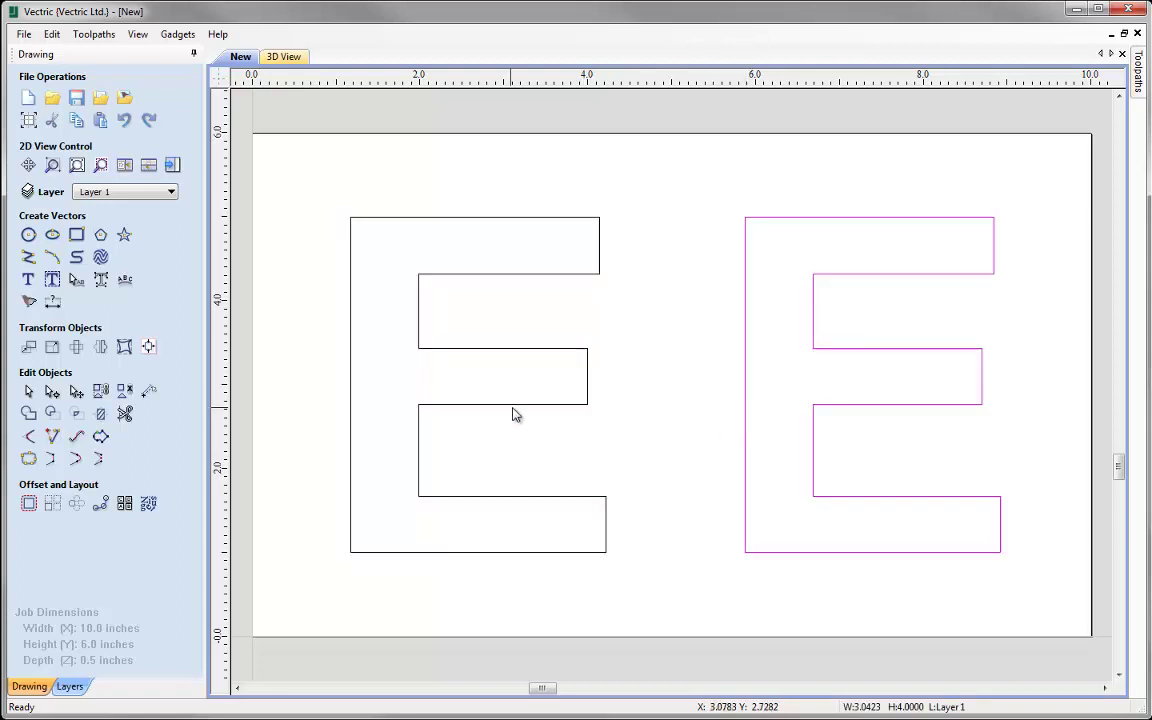
click(670, 375)
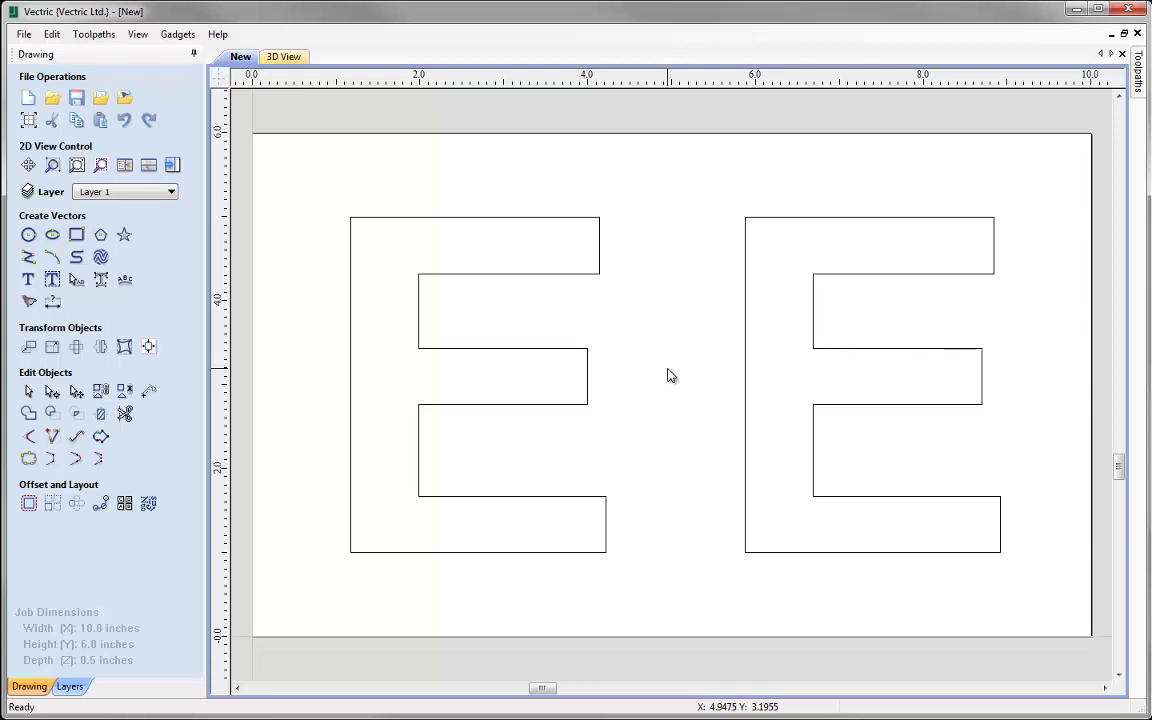
Step: Switch to the toolpath commands and set the material's rapid clearance and plunge gaps to 0.25 inches
click(171, 167)
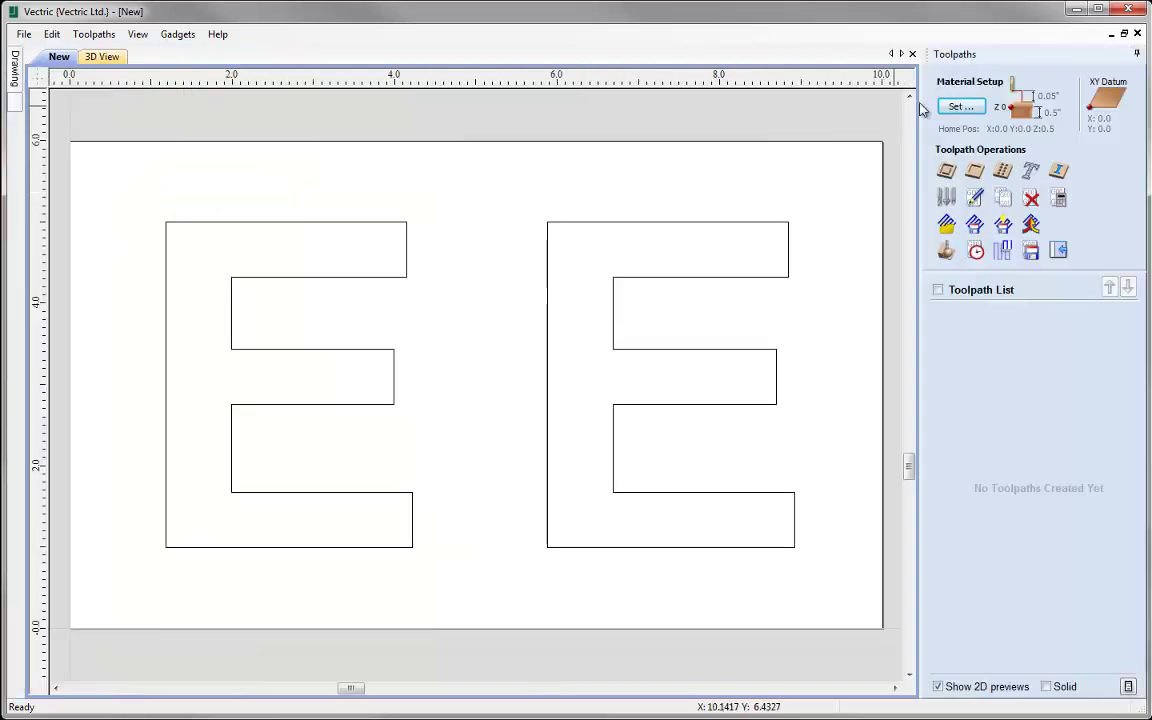
click(975, 109)
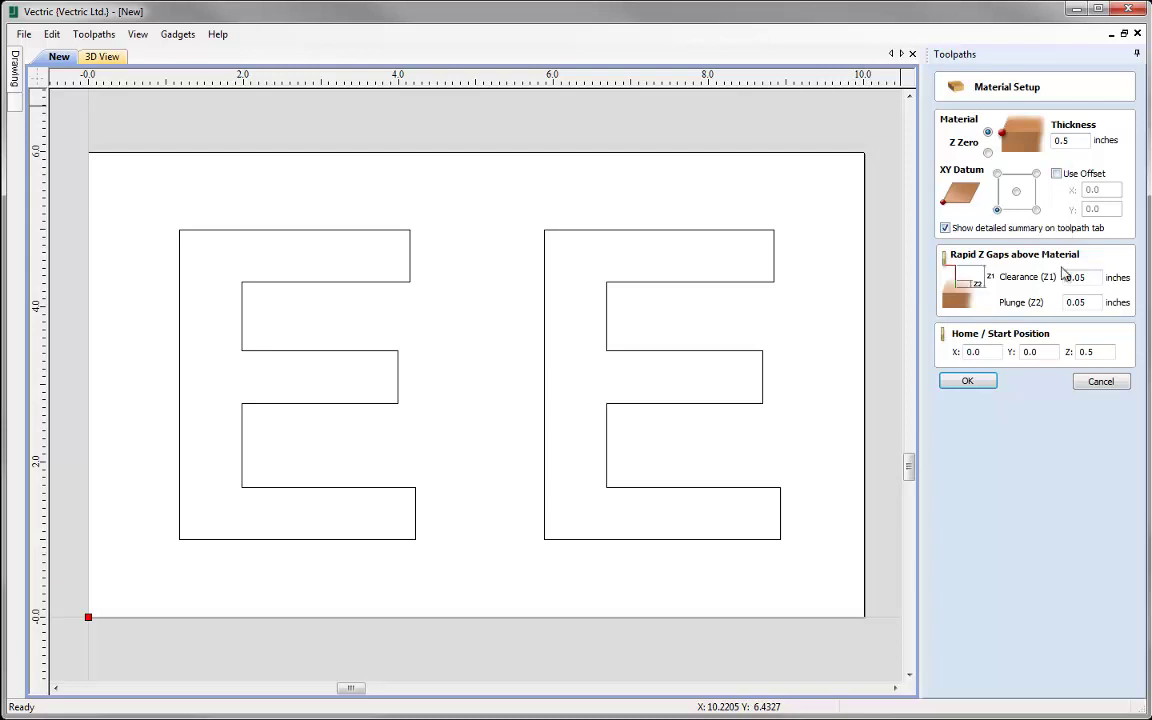
drag(1102, 277, 1037, 313)
text(0.250.25)
click(967, 383)
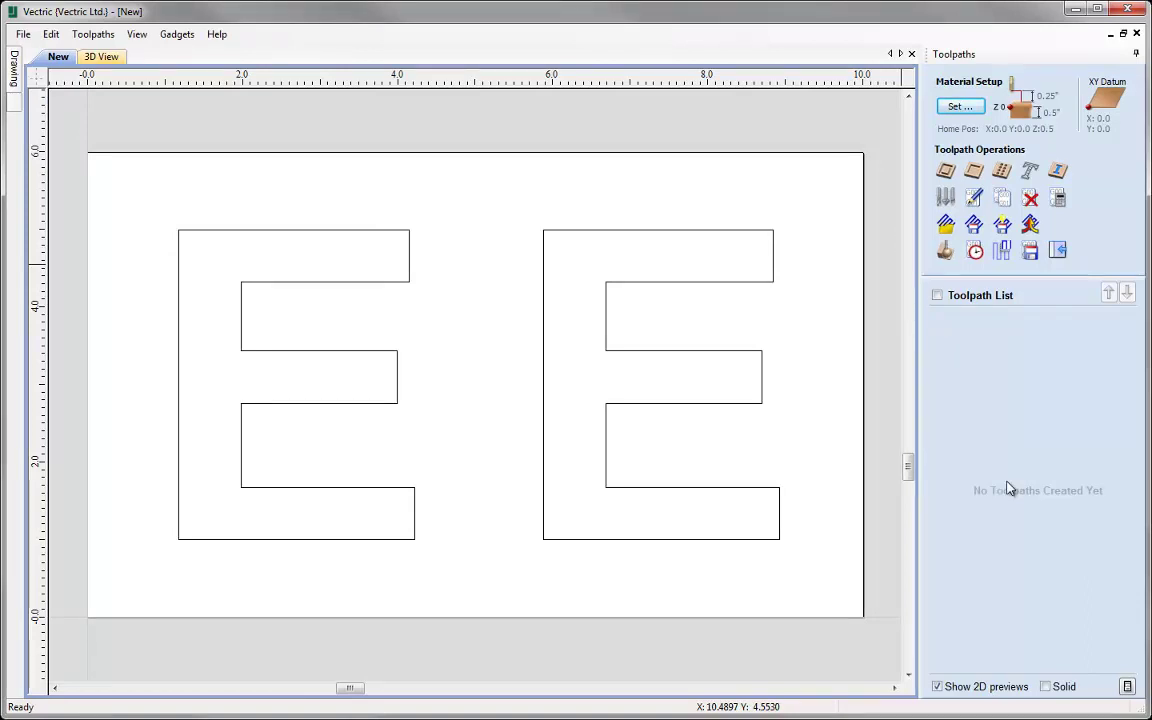
Step: Tile the 2D and 3D views and calculate an outside profile toolpath for the left E, 0.5 inches deep with the 0.25 inch end mill
key(F4)
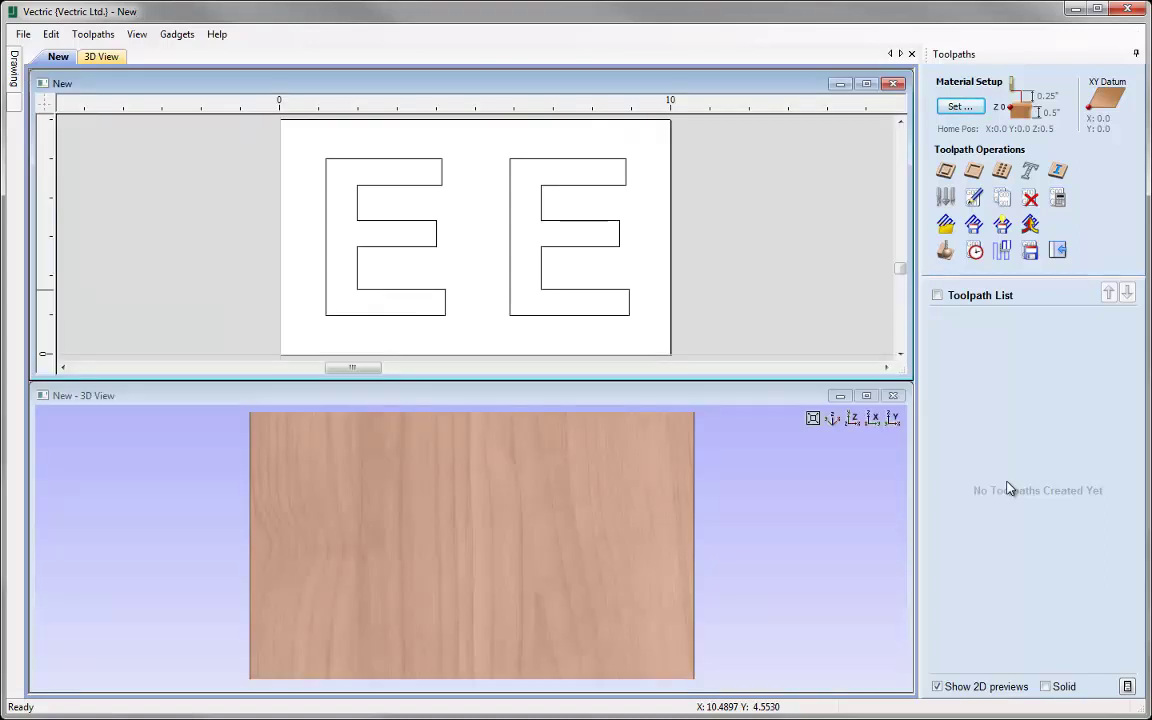
click(432, 228)
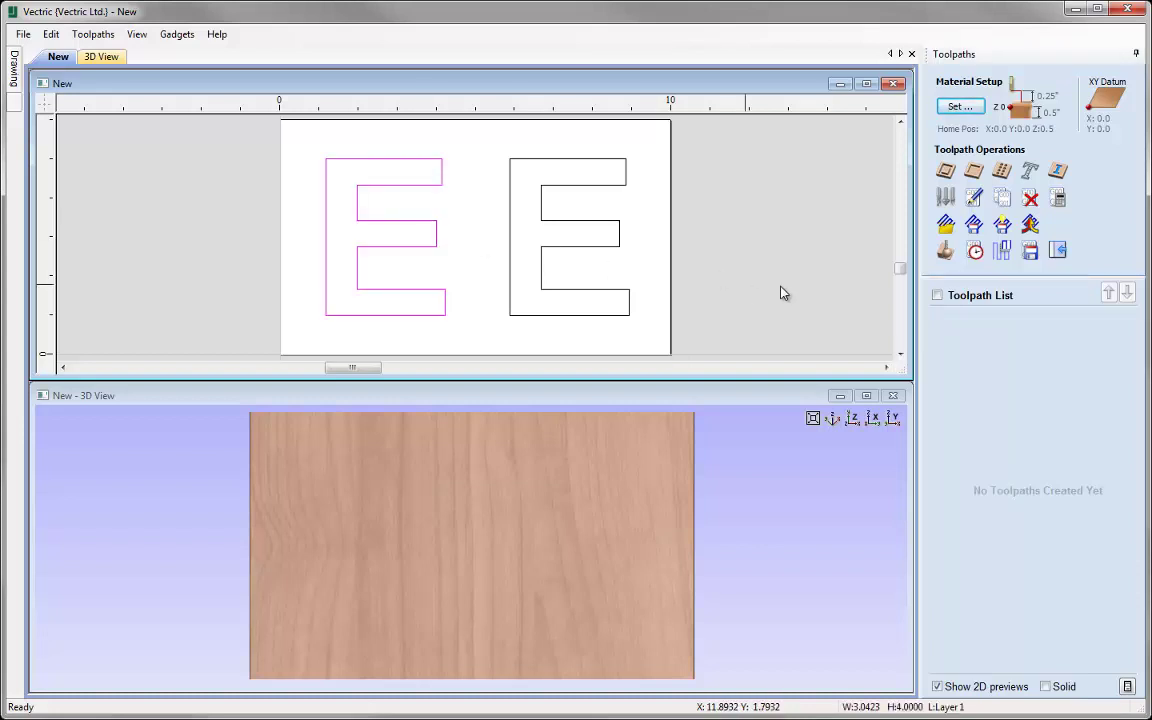
click(946, 172)
key(Tab)
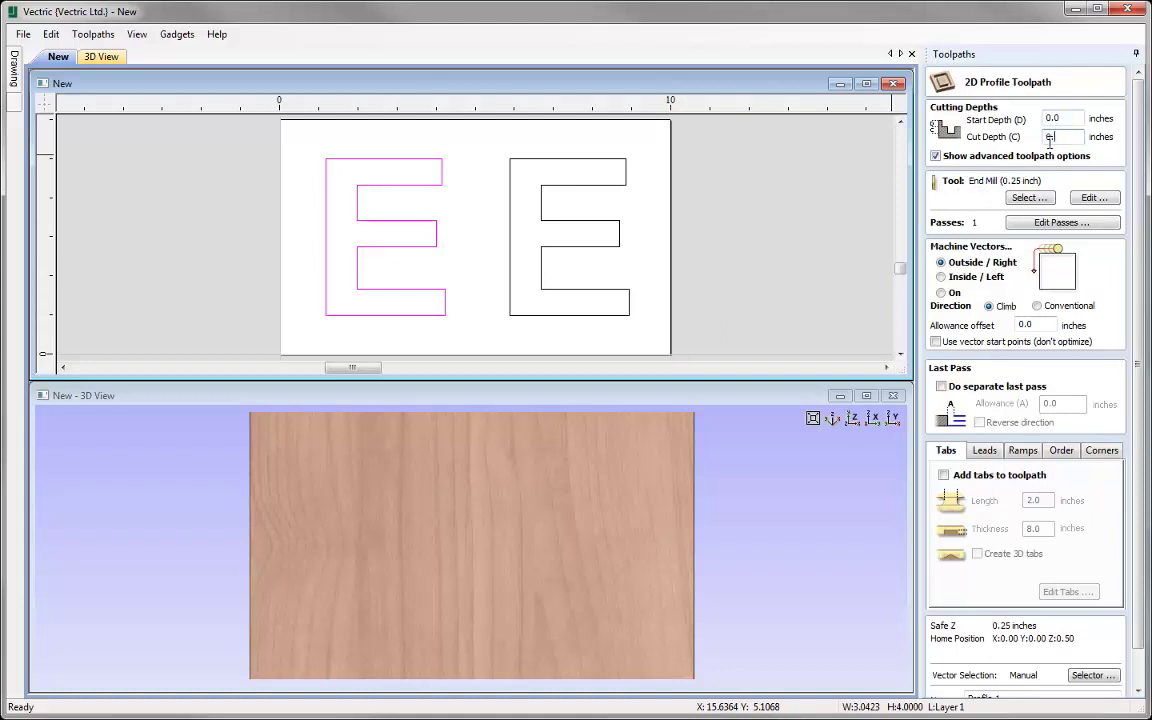
click(1029, 197)
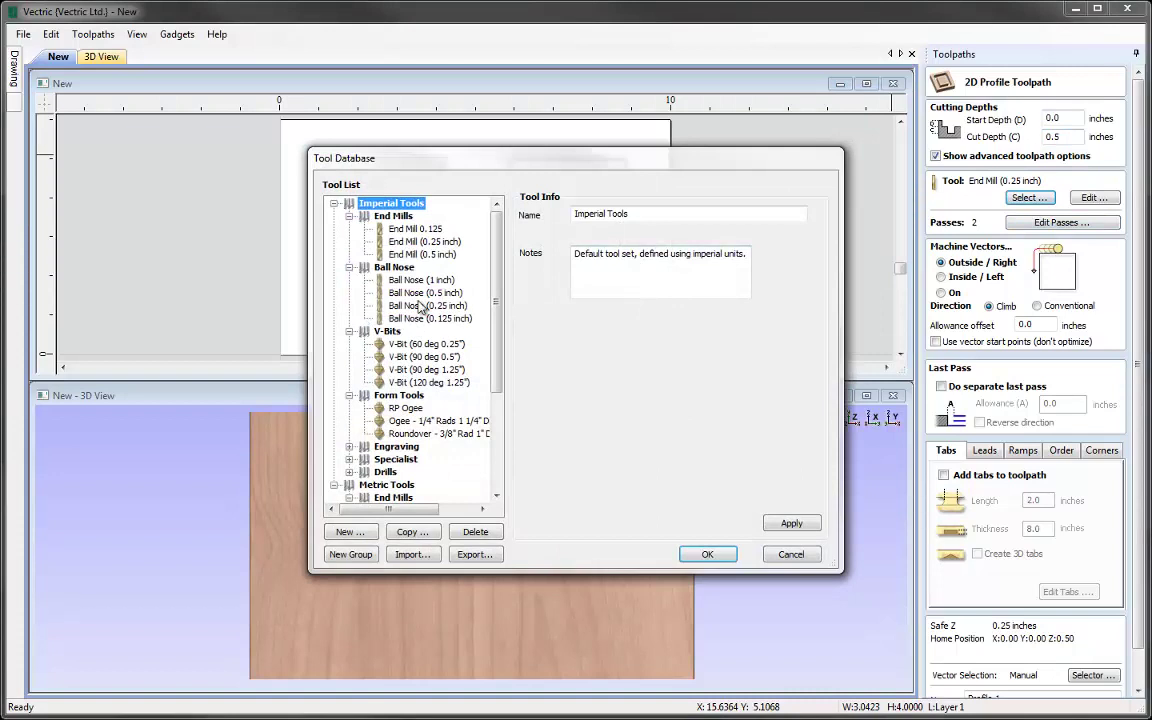
double_click(405, 241)
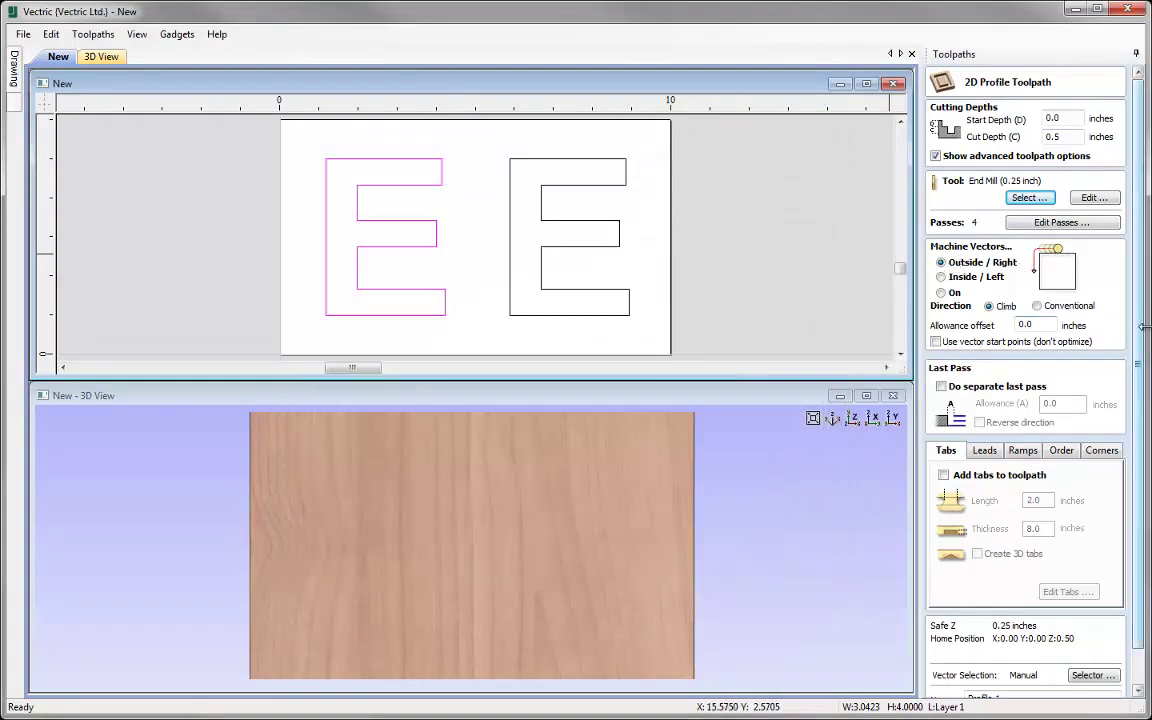
scroll(1147, 437, down, 2)
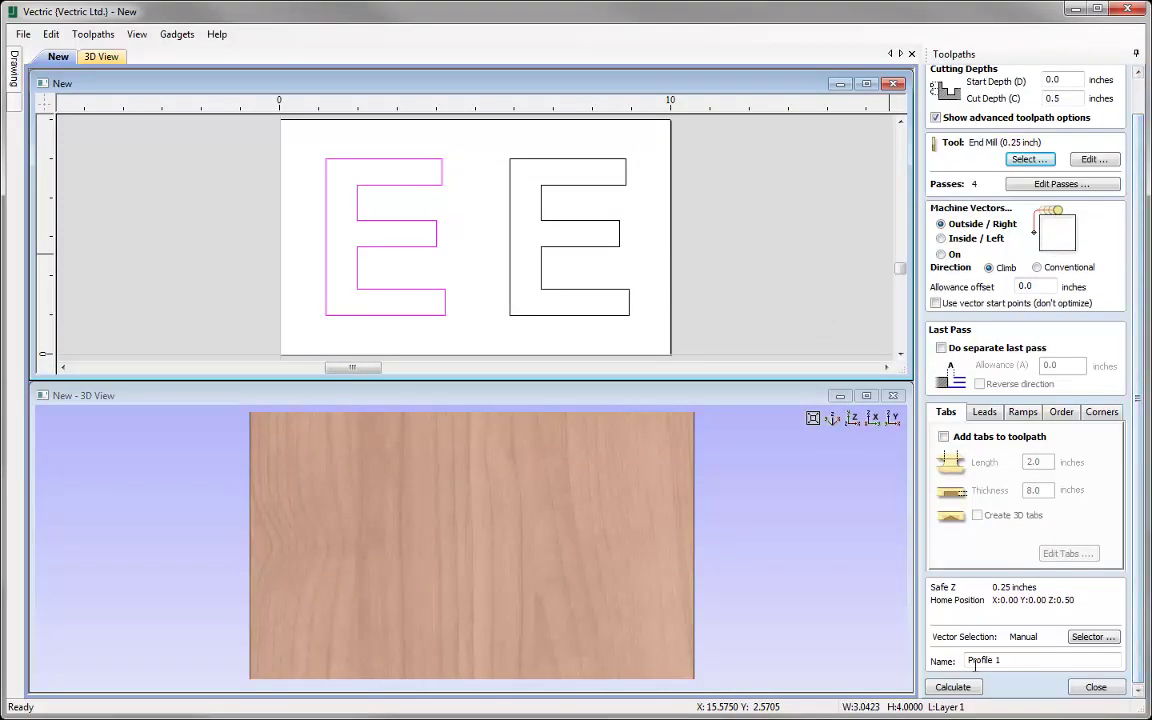
click(952, 687)
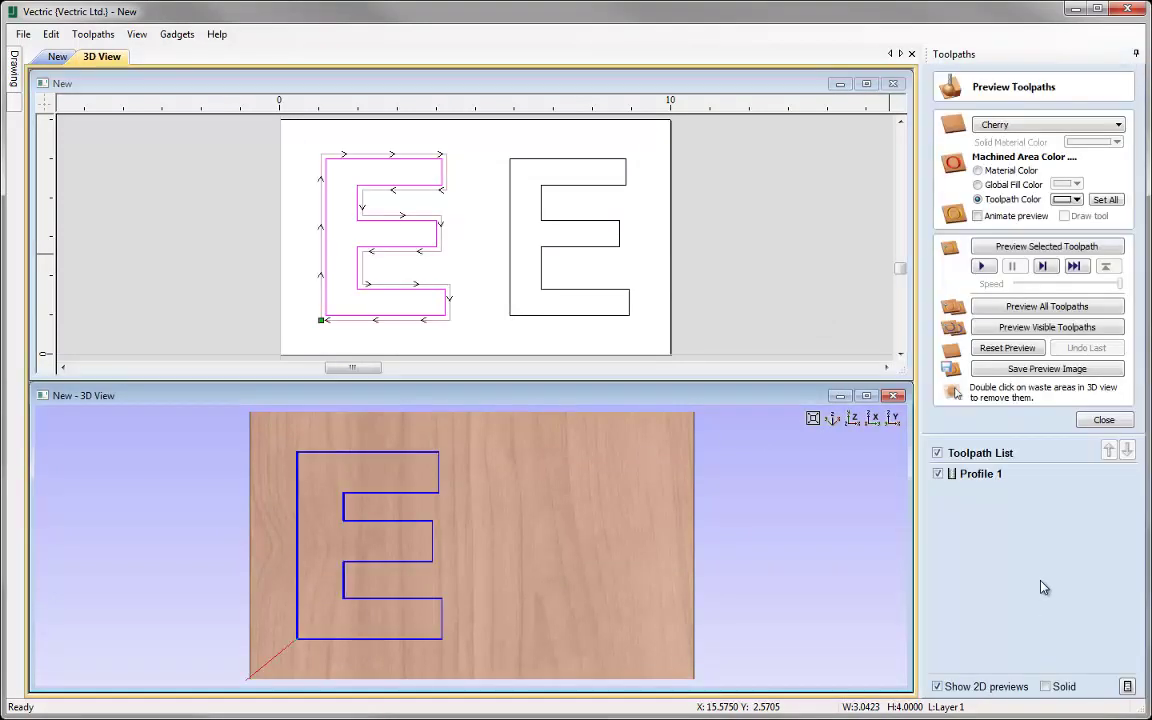
click(1103, 420)
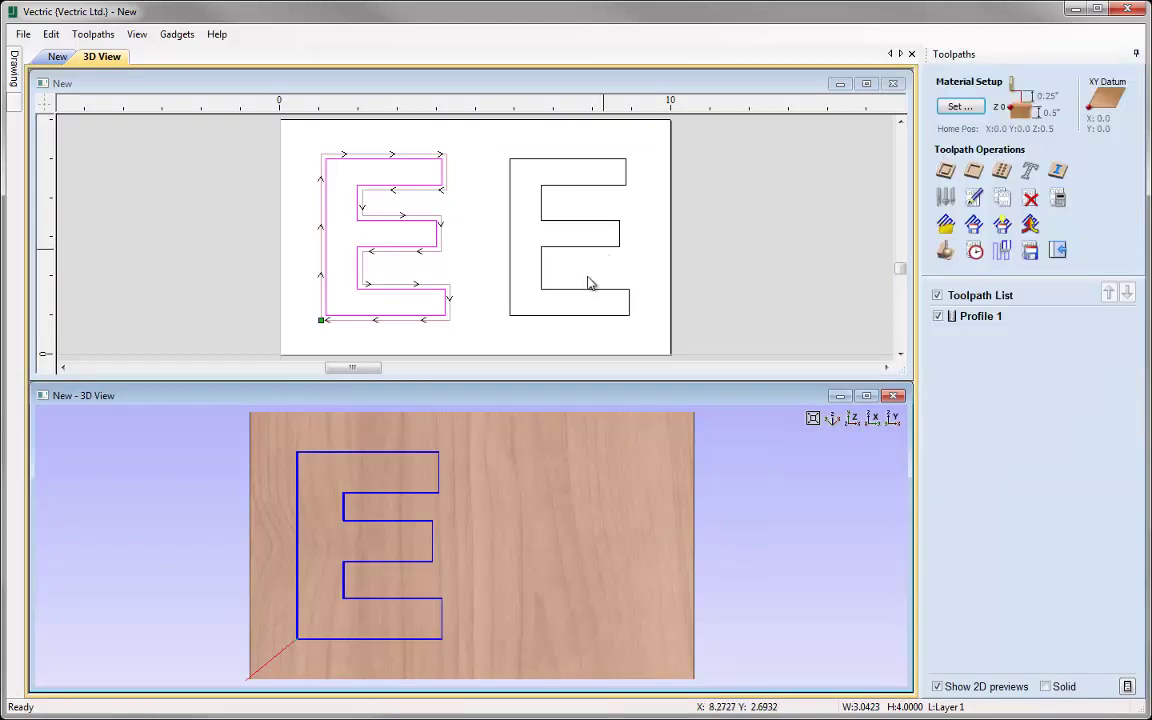
Step: Calculate a pocket toolpath for the right E, 0.25 inches deep with the 0.25 inch end mill and no larger area clearance tool
click(586, 292)
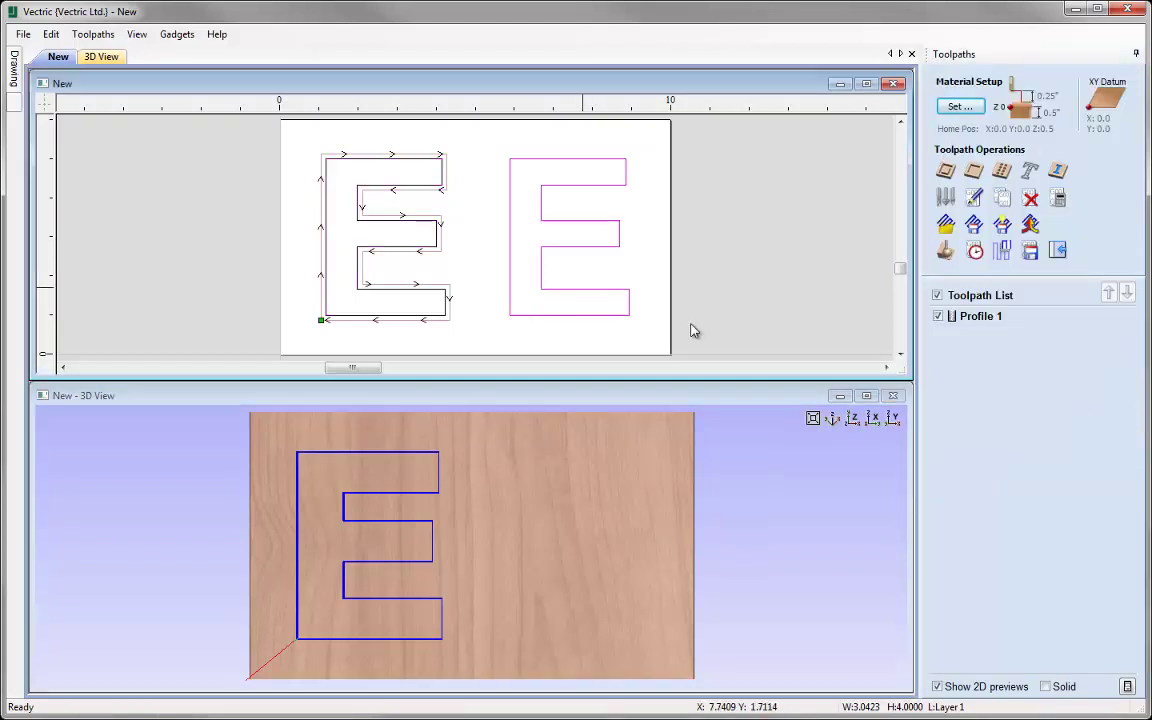
click(973, 172)
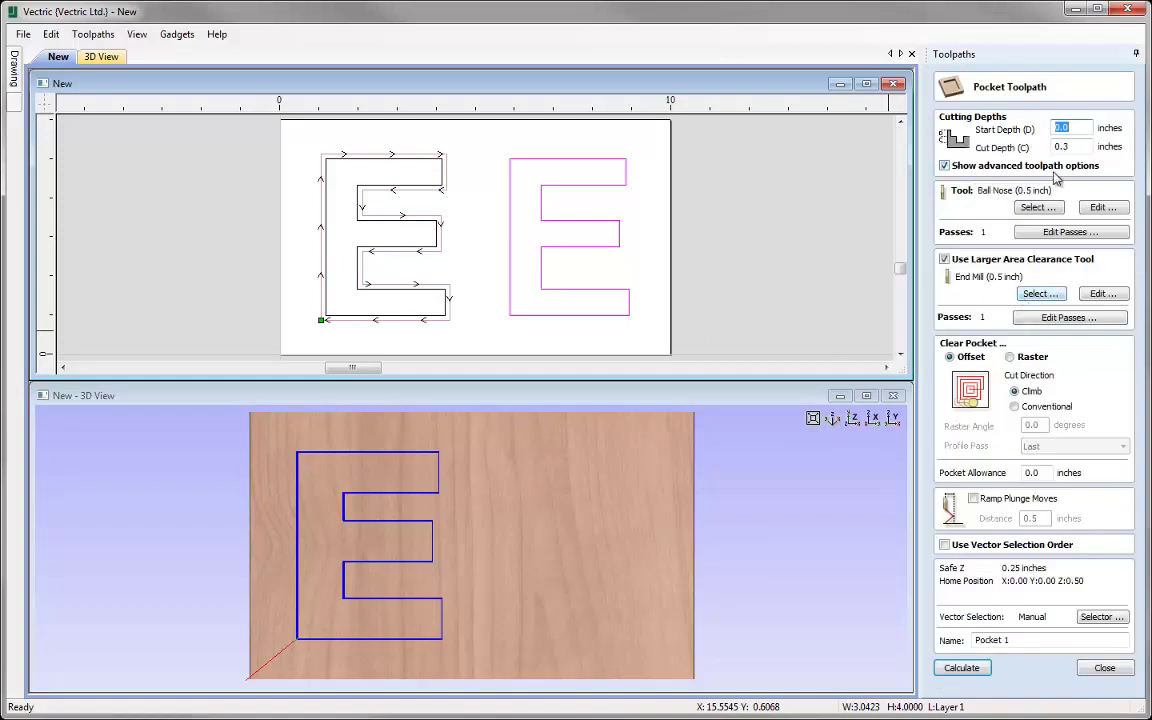
click(1068, 146)
drag(1070, 145, 1048, 147)
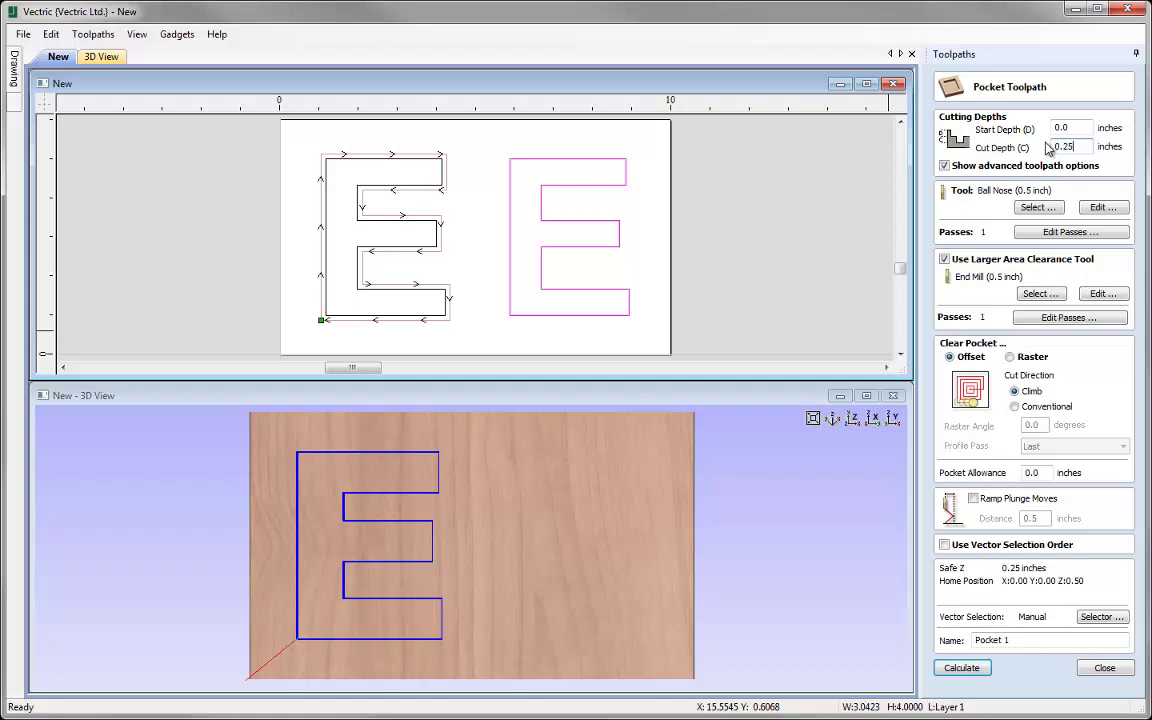
click(1038, 207)
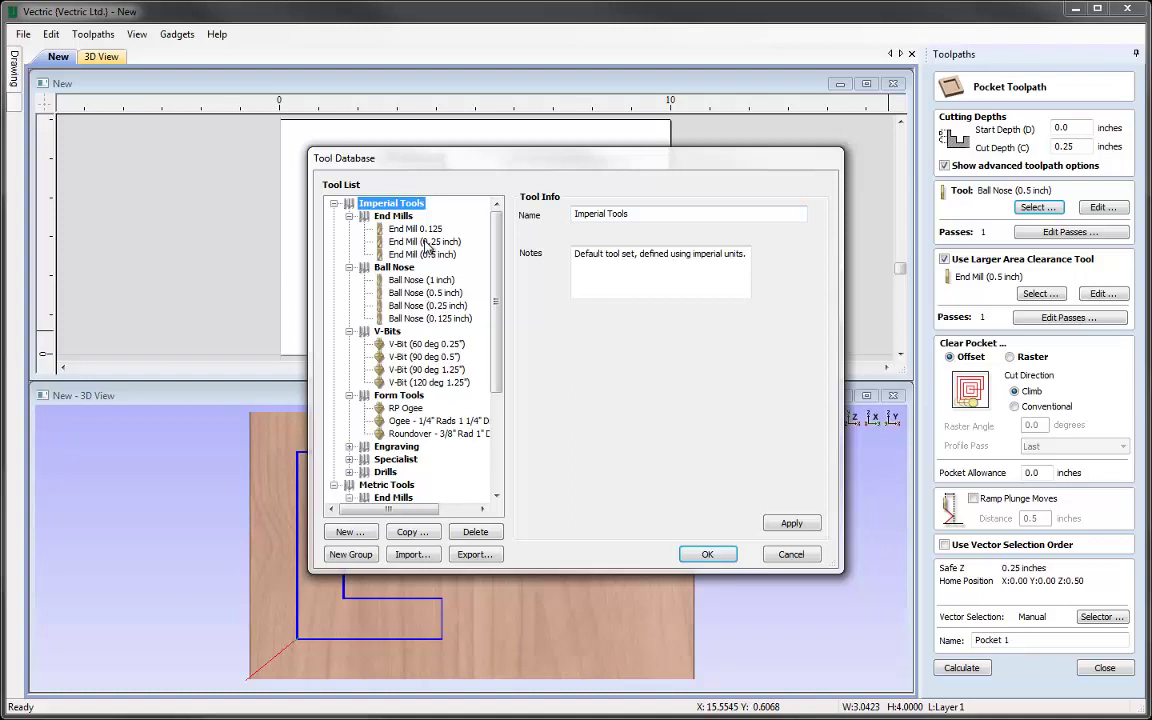
double_click(425, 243)
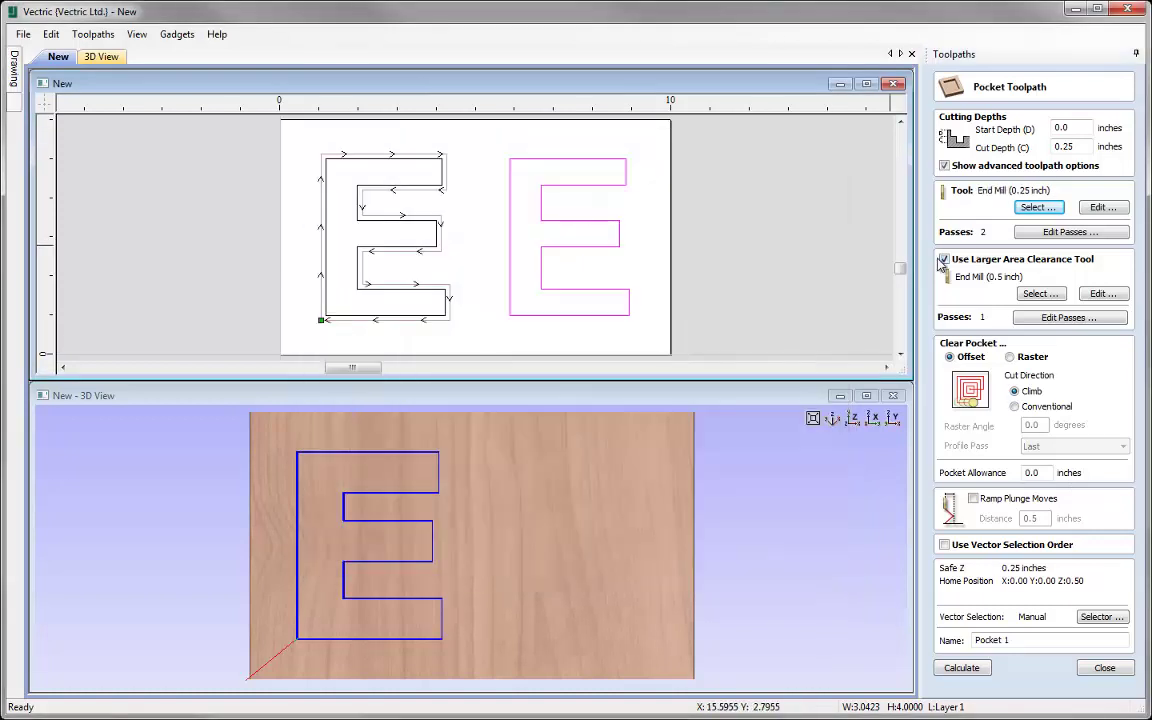
click(944, 260)
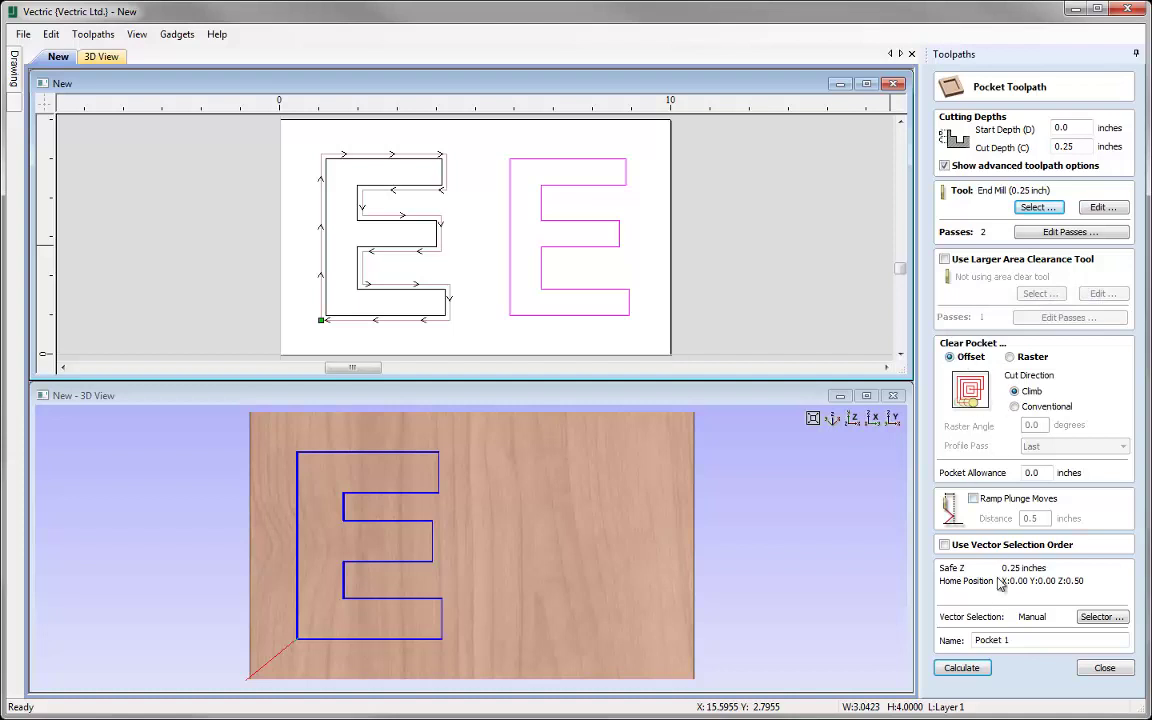
click(962, 668)
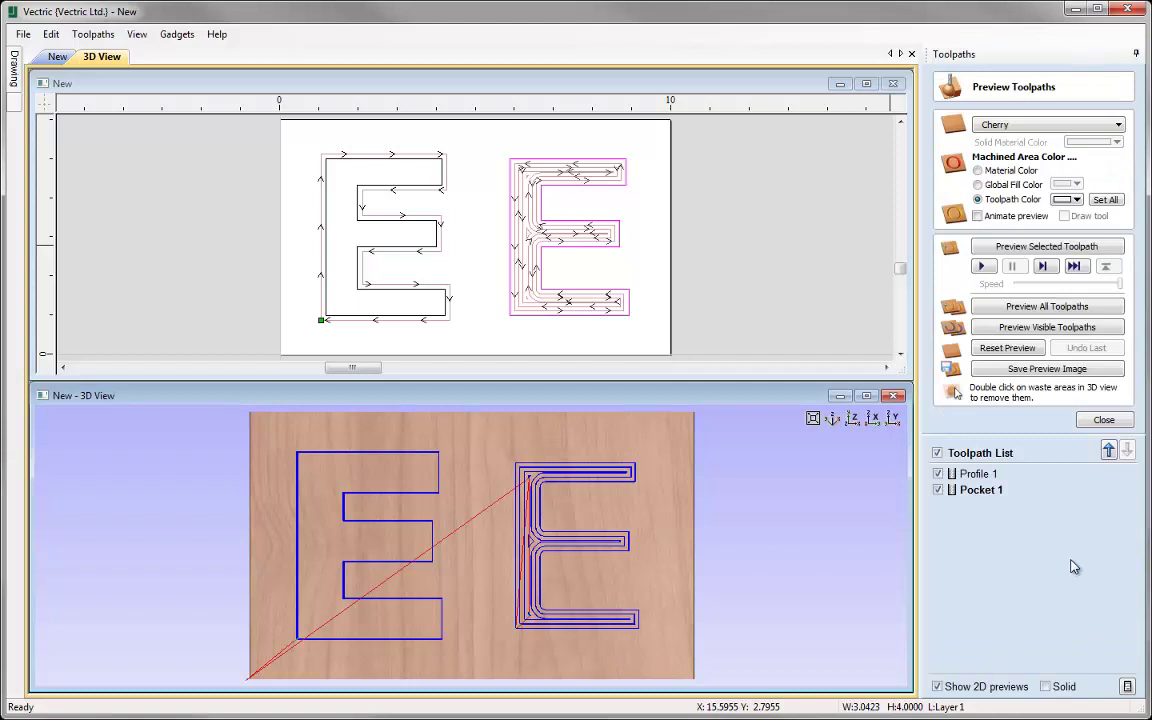
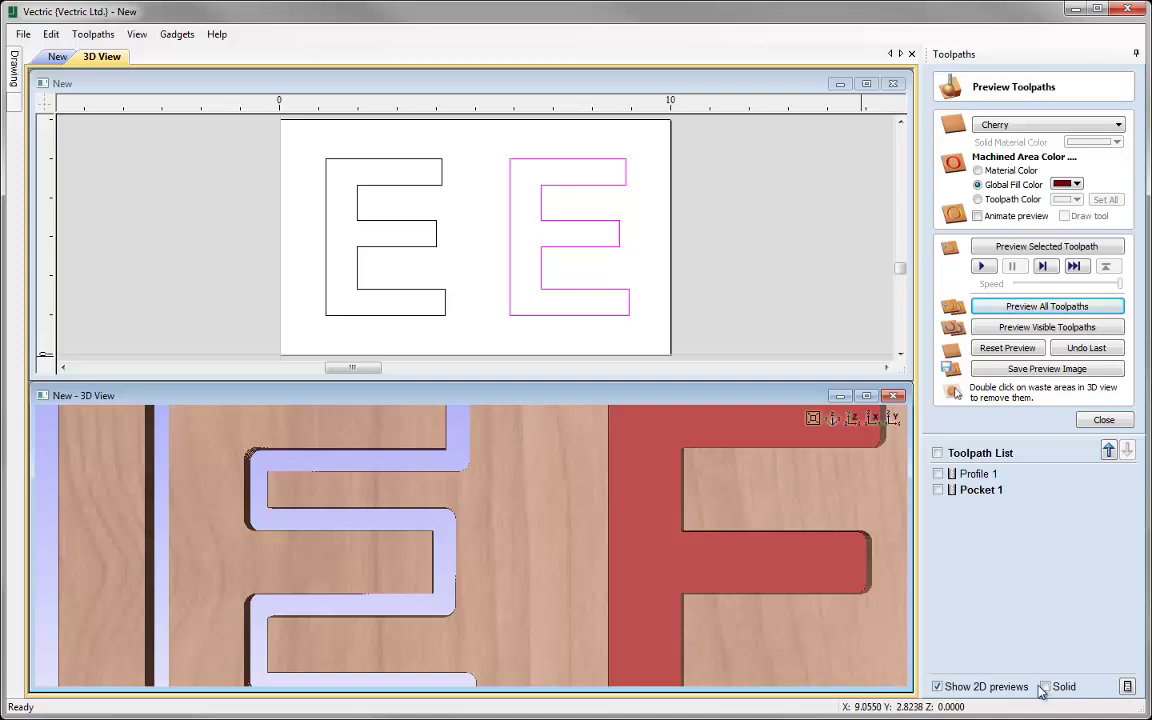
Step: Show the profile and pocket toolpaths as solid 2D previews and maximize the 2D view
click(938, 474)
click(938, 490)
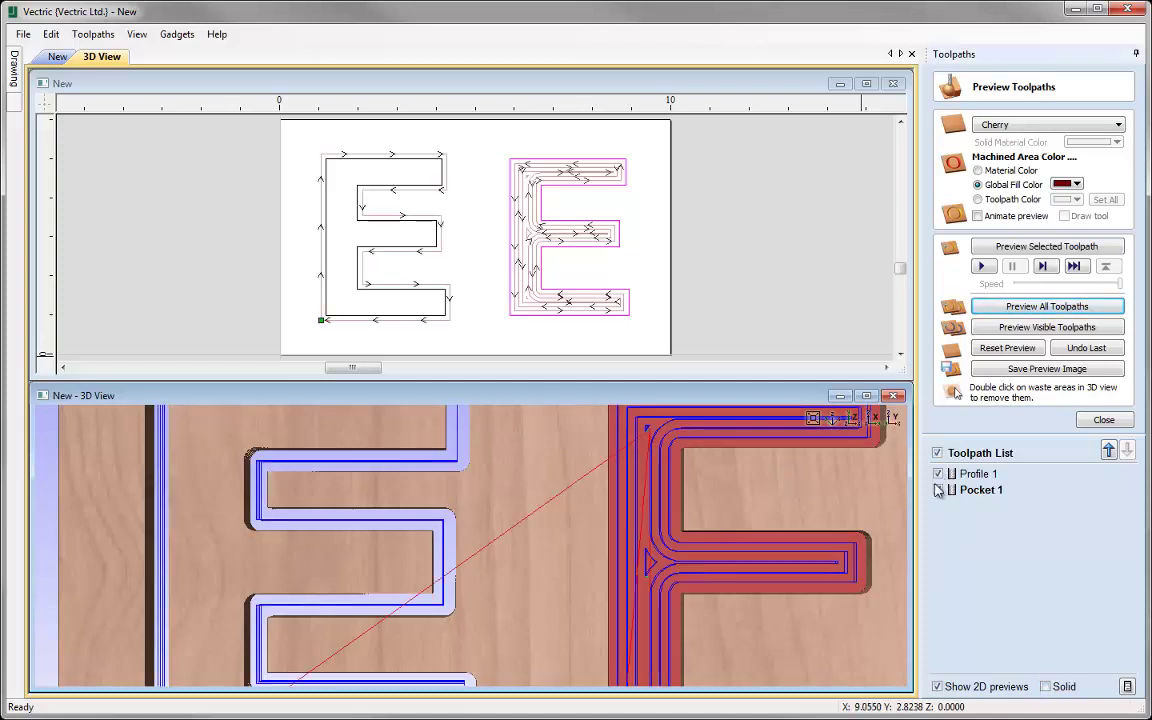
click(1043, 686)
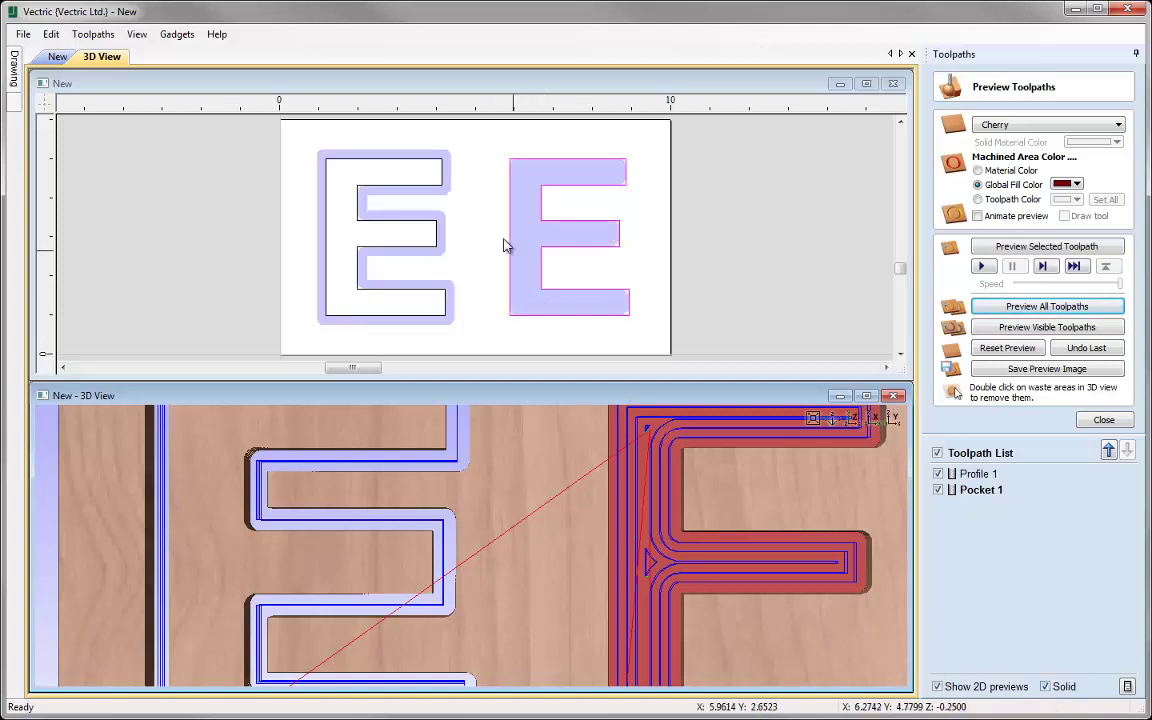
click(866, 85)
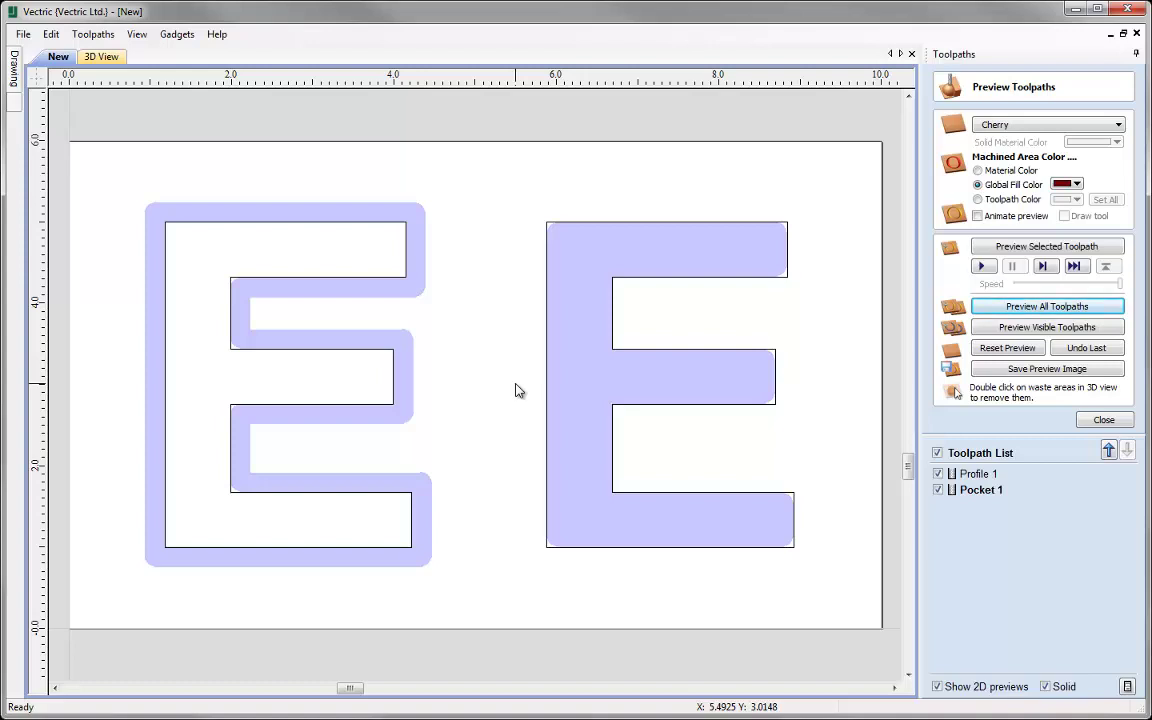
Step: Close the toolpath preview and delete both the profile and pocket toolpaths
click(1102, 420)
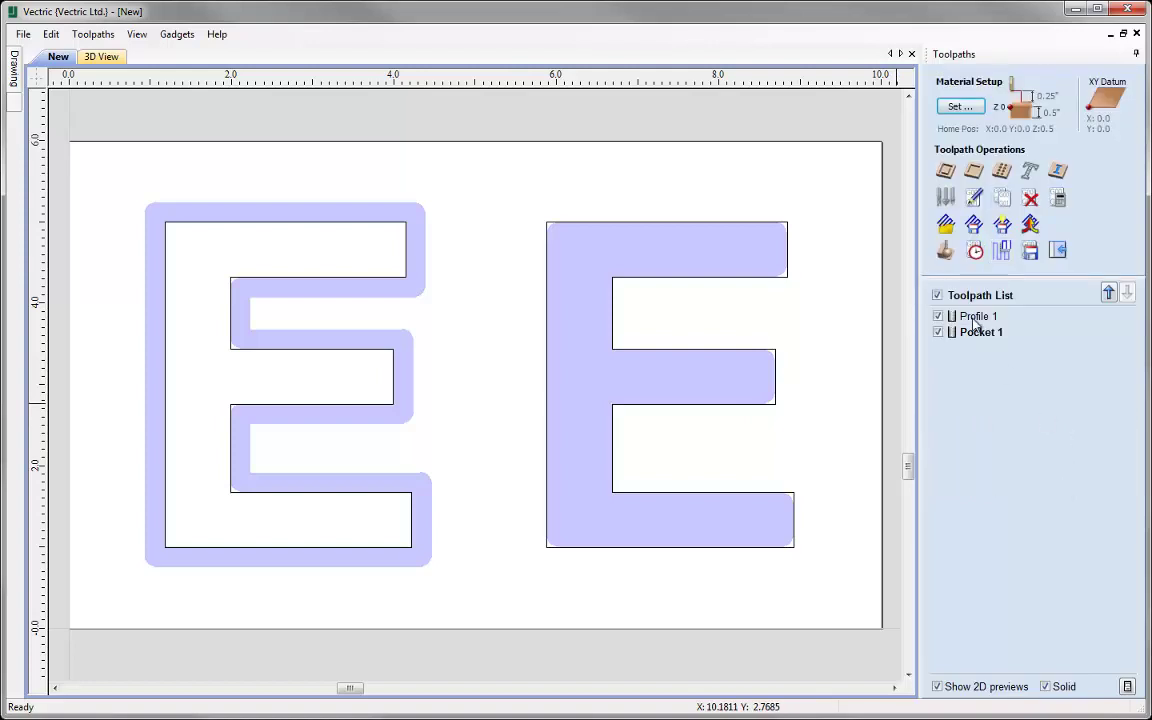
click(1031, 199)
click(1031, 199)
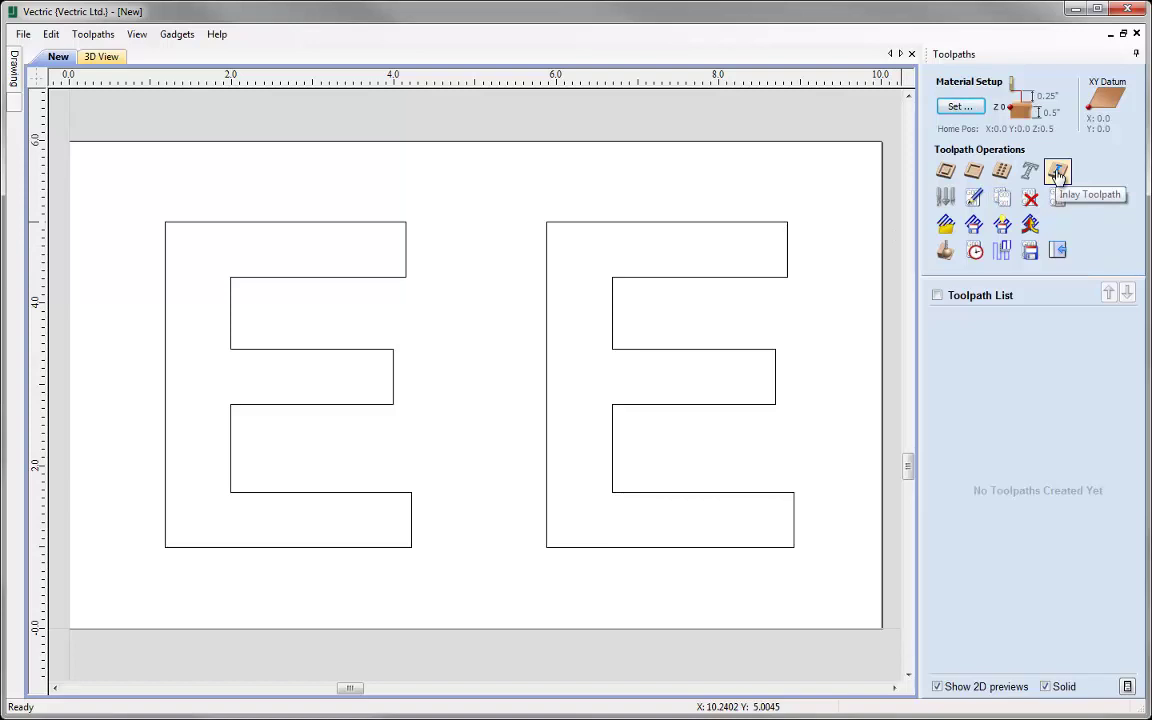
Step: Calculate a straight male inlay toolpath for the left E, 0.5 inches deep with the 0.25 inch end mill
click(407, 229)
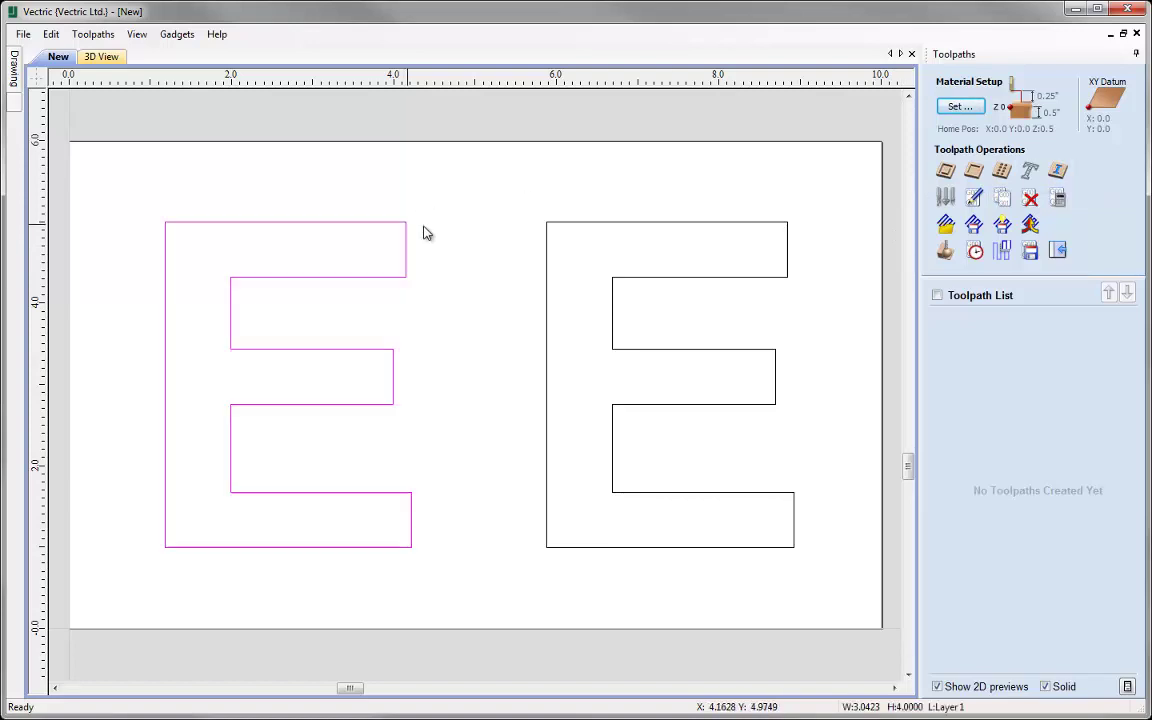
click(1058, 172)
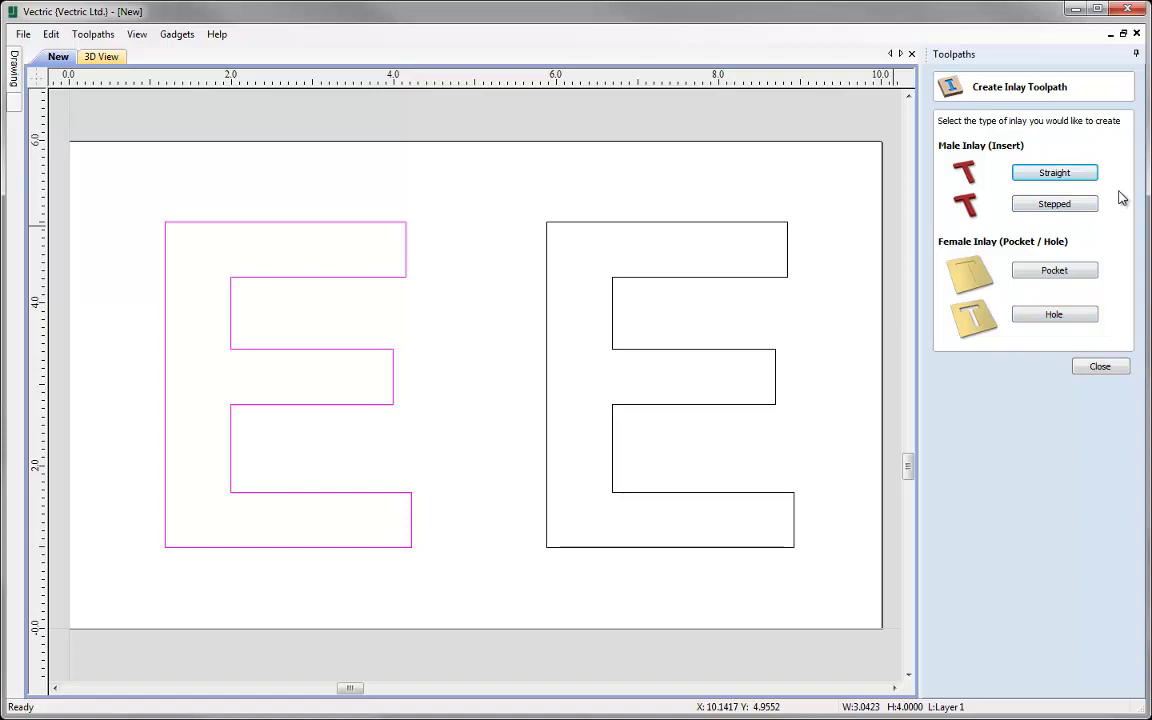
click(1045, 175)
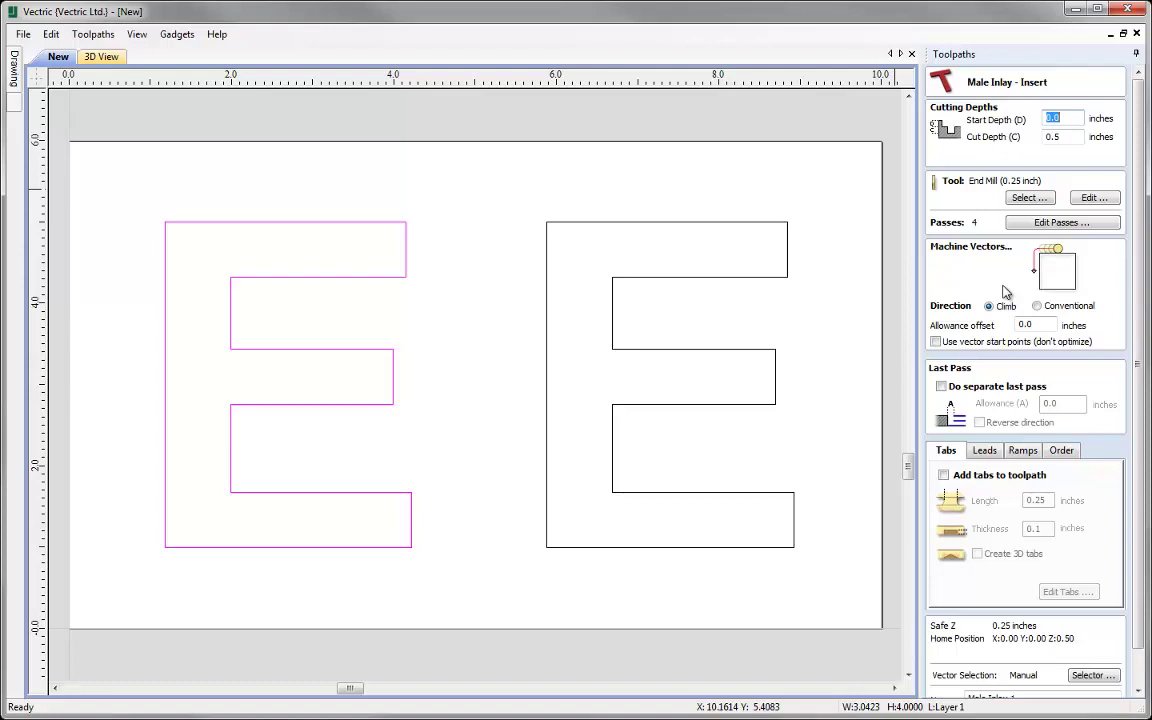
click(1074, 114)
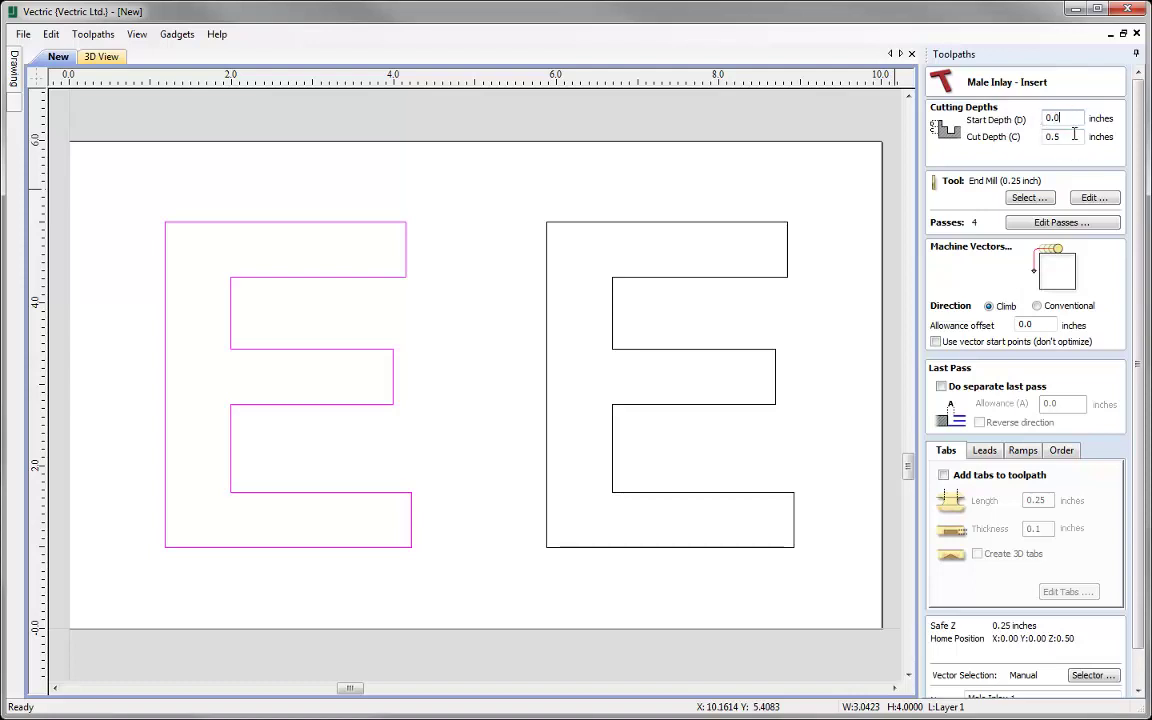
click(1065, 136)
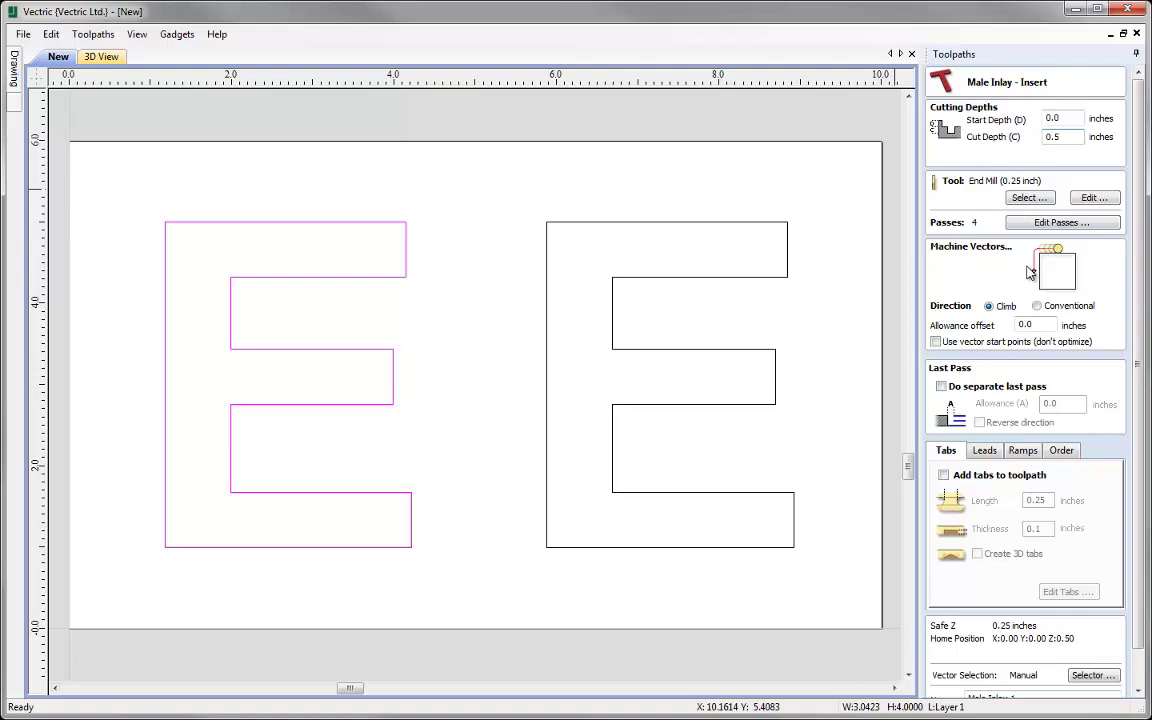
scroll(1137, 271, down, 1)
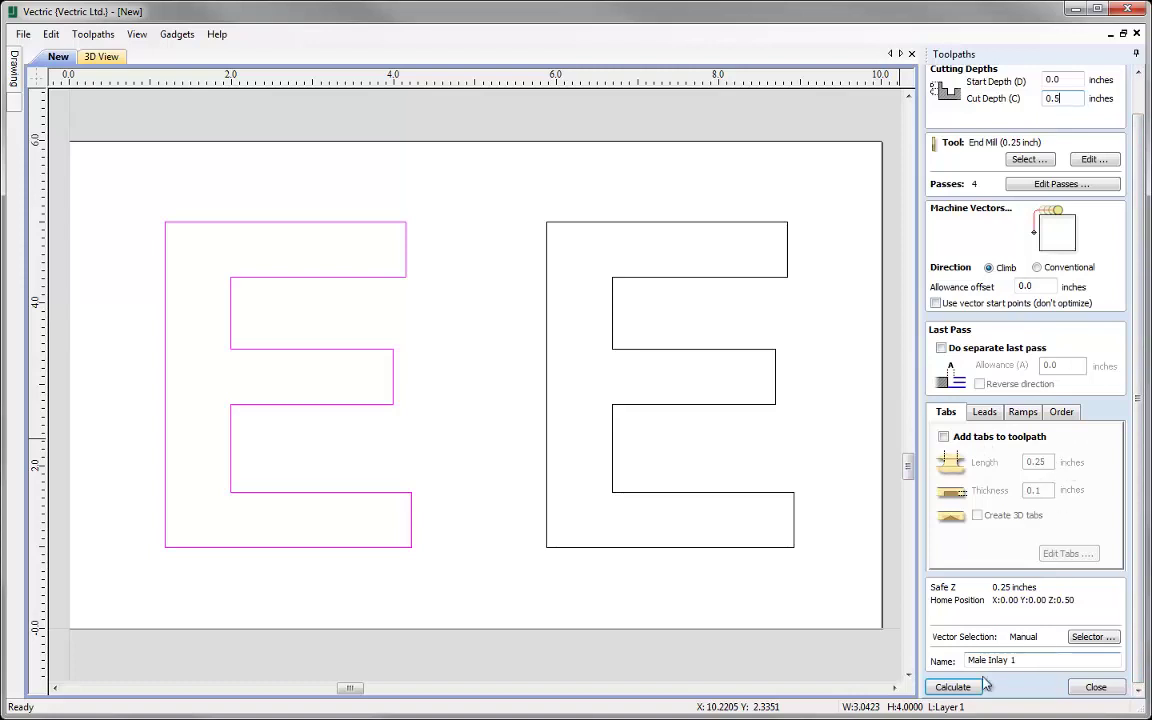
click(953, 687)
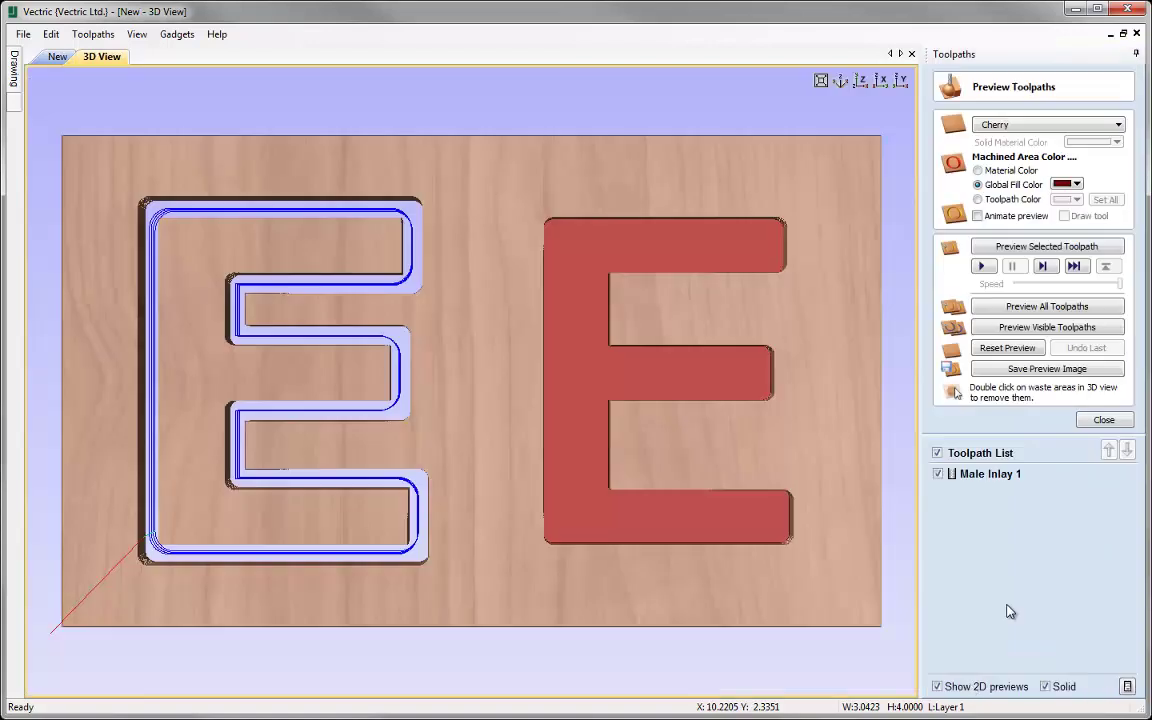
Step: Reset the preview, simulate cutting the male inlay toolpath, and close the preview form
click(1007, 348)
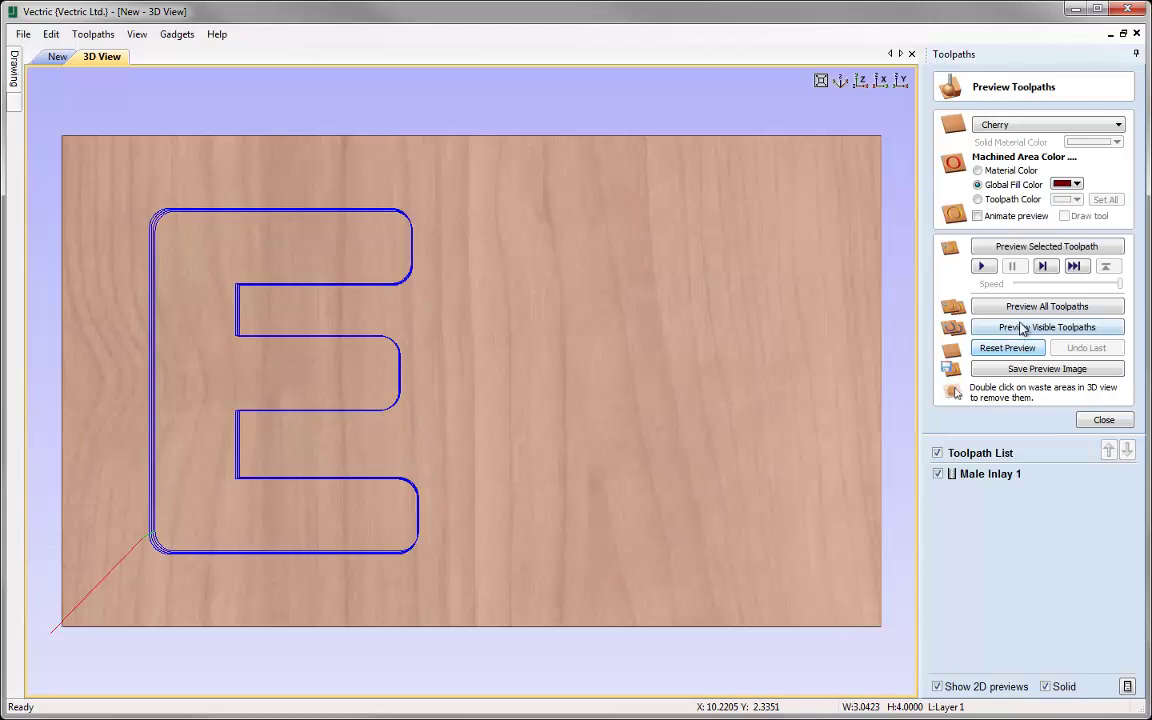
click(1020, 247)
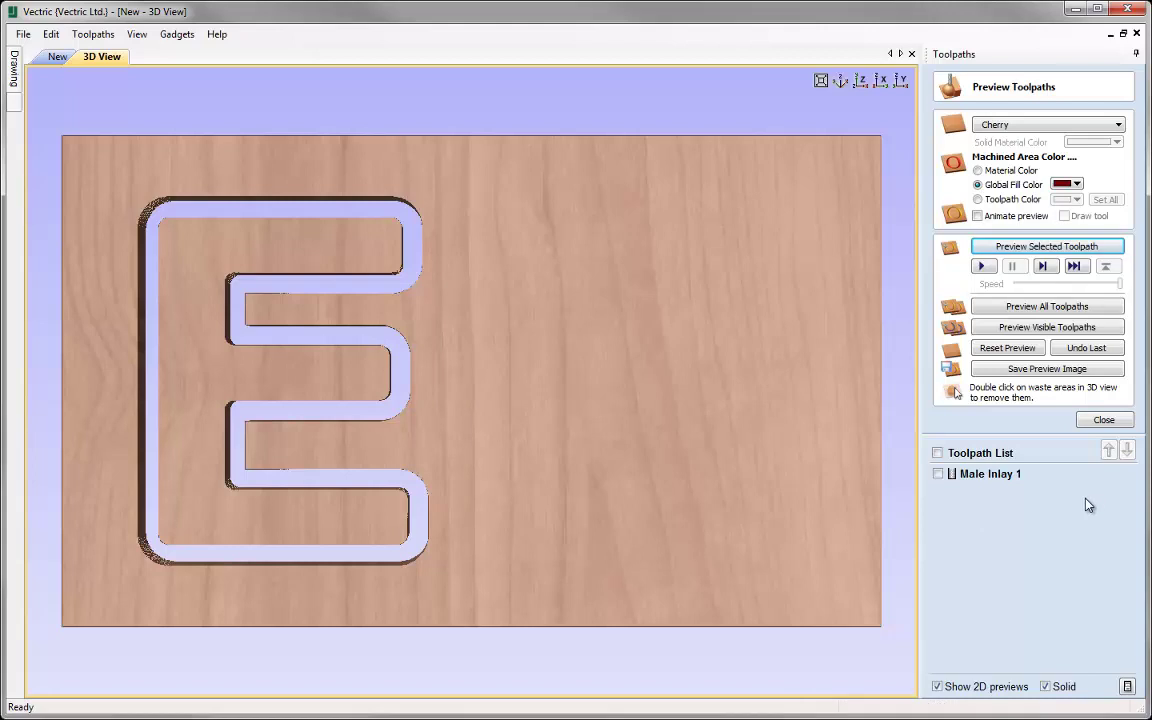
click(1104, 419)
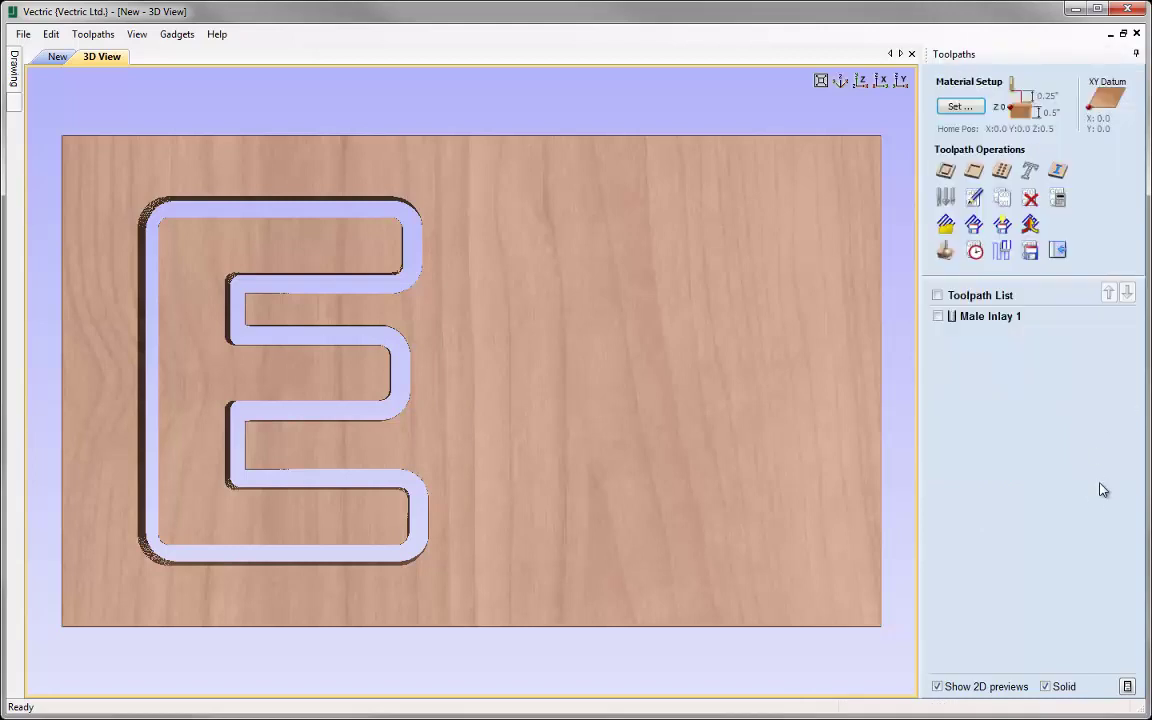
Step: Calculate a female pocket inlay toolpath for the right E, 0.25 inches deep with the 0.25 inch end mill
click(57, 57)
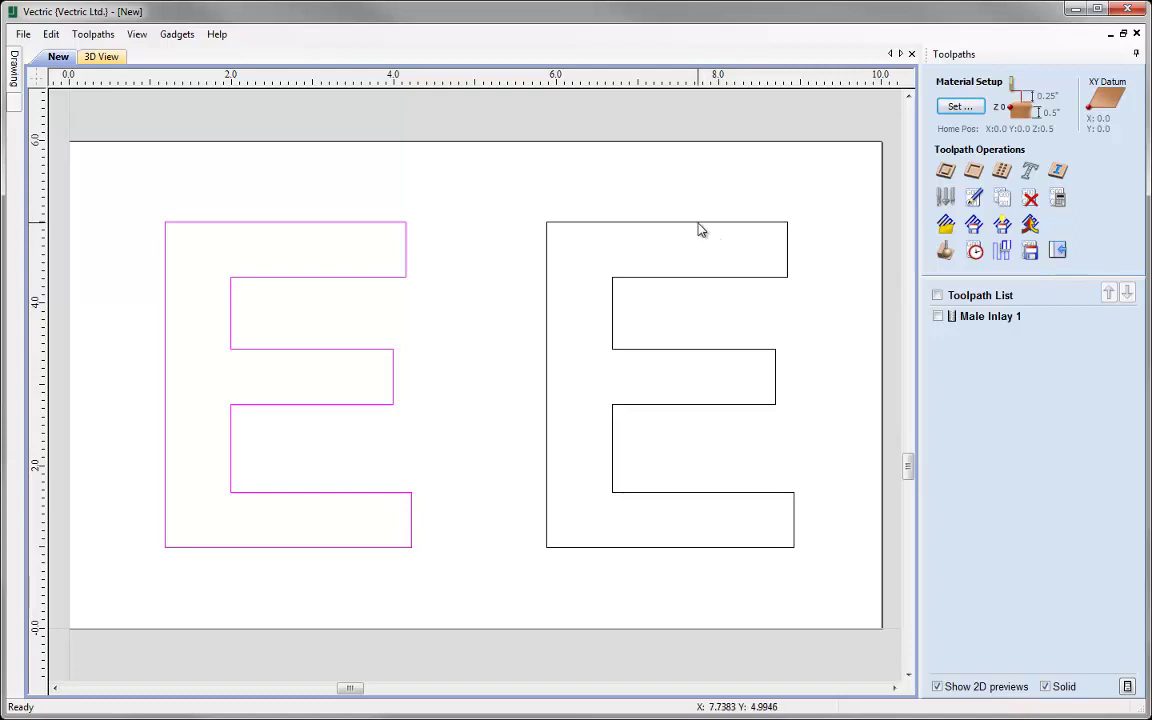
click(700, 232)
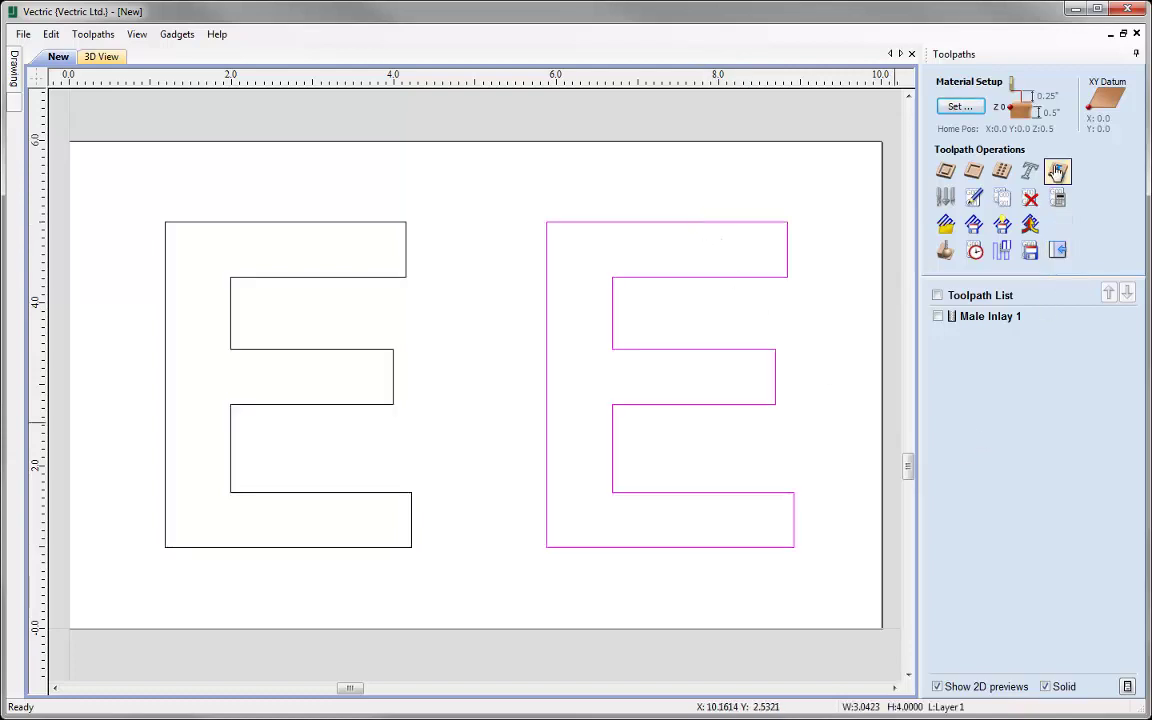
click(1058, 173)
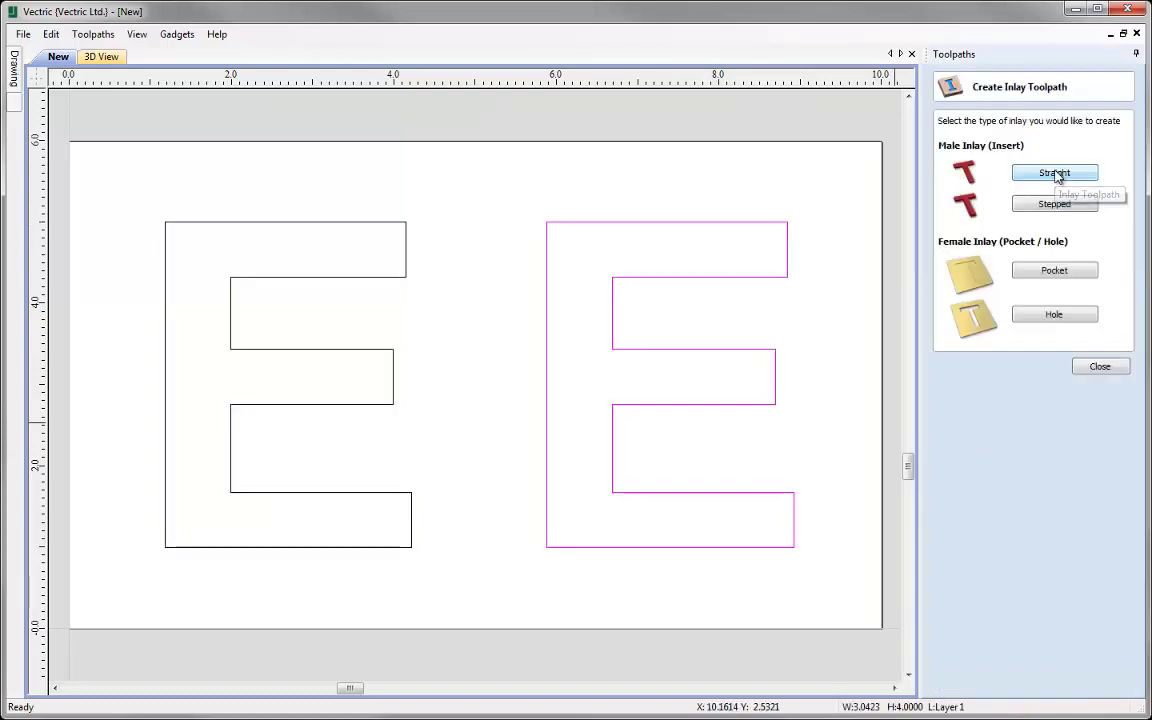
click(1049, 272)
key(Tab)
text(0.25)
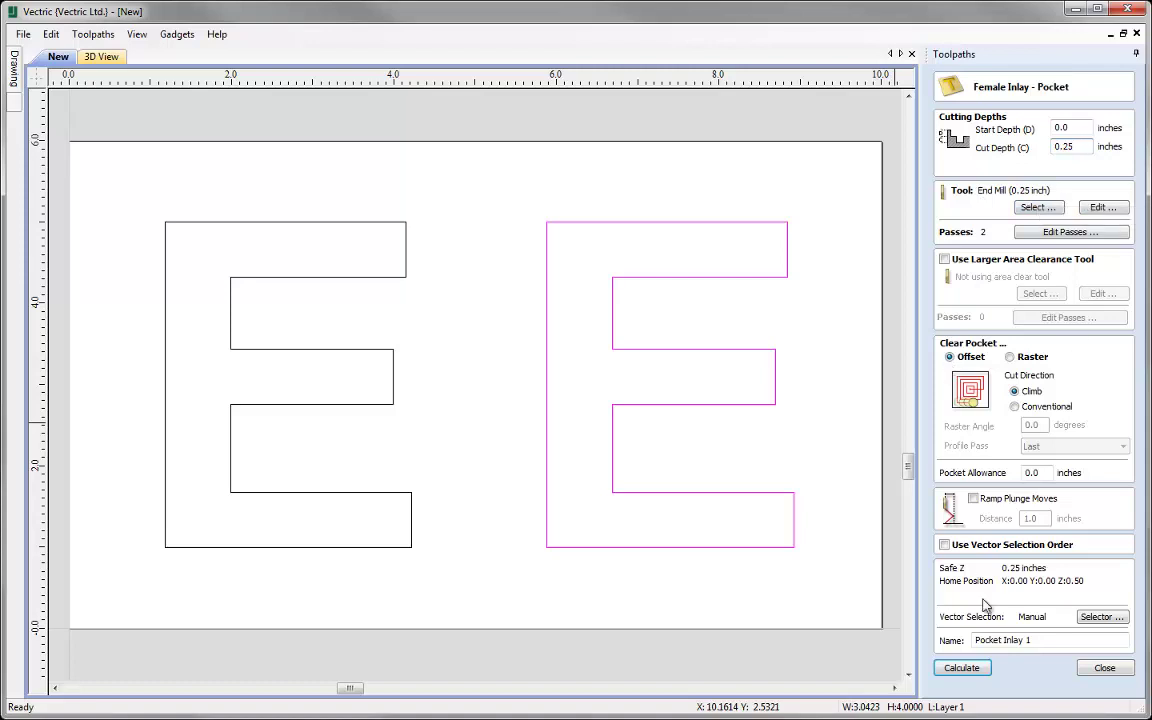
click(965, 668)
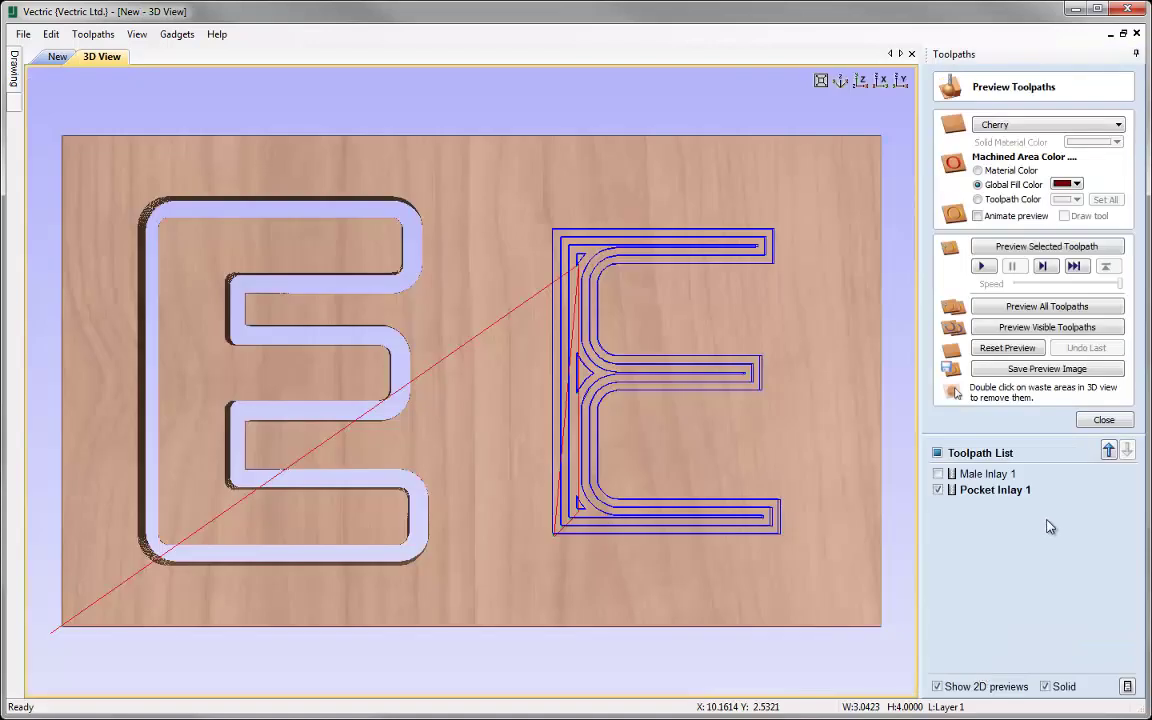
Step: Simulate cutting the pocket inlay and show both inlay toolpaths in the 2D view
click(1036, 263)
click(937, 489)
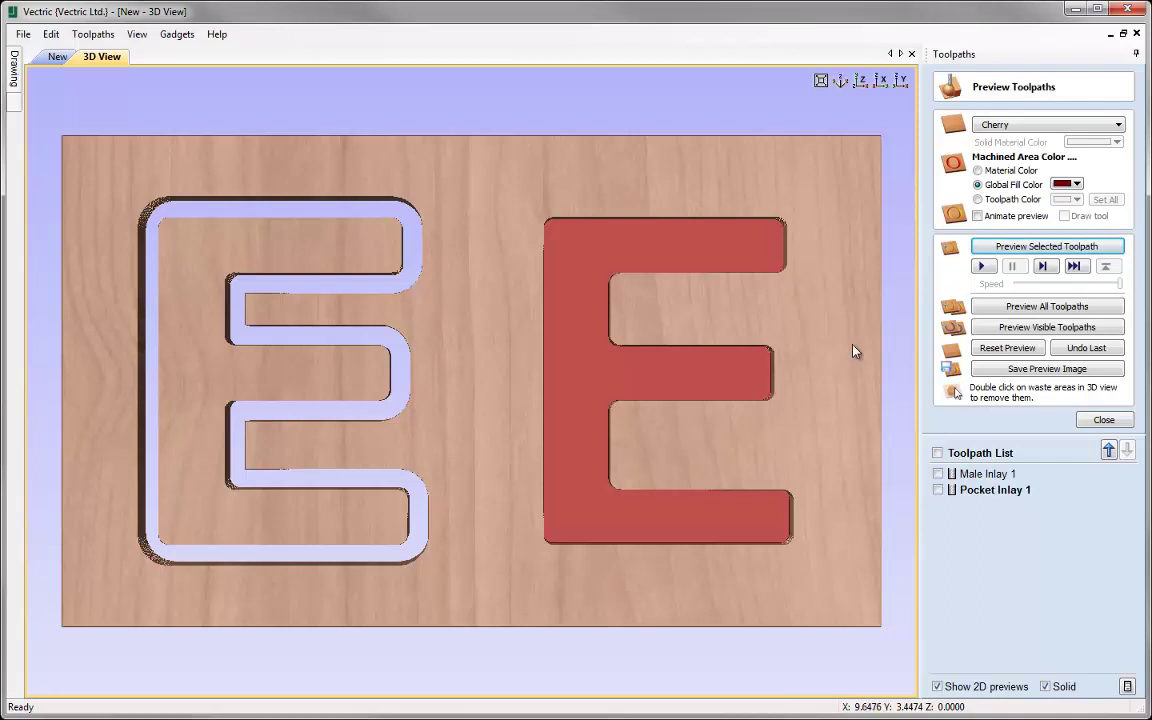
click(57, 56)
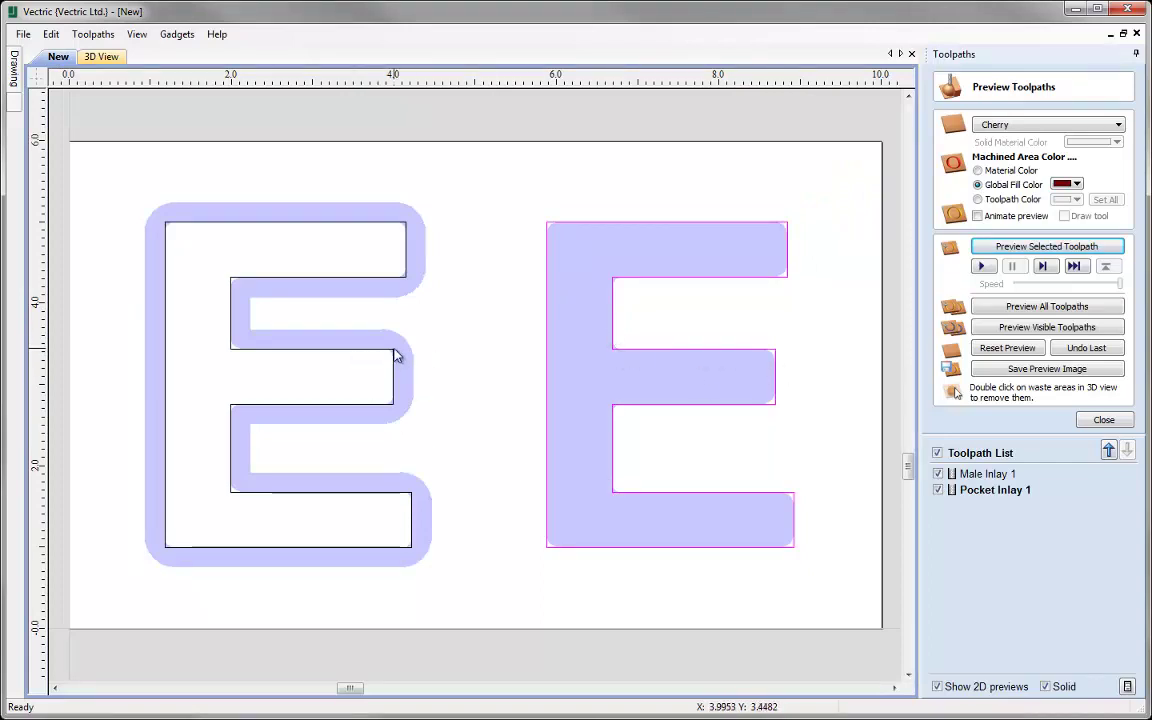
Step: Examine how the corners of the male inlay and the pocket inlay compare in the 2D view
scroll(398, 360, up, 2)
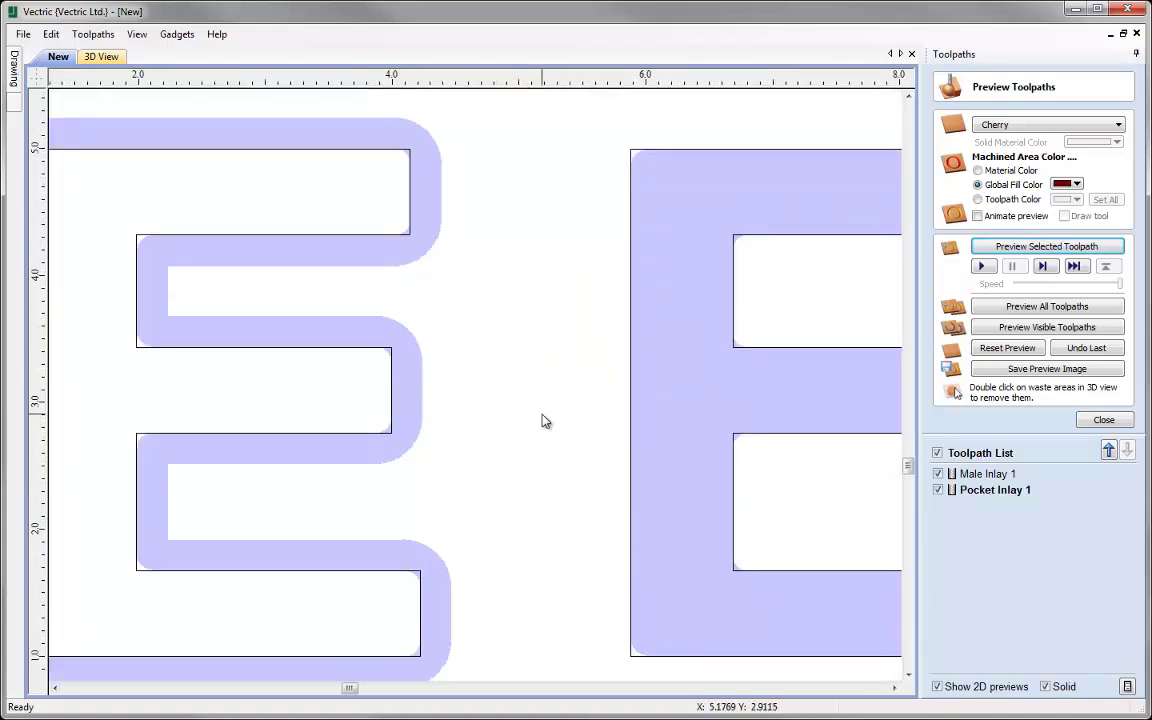
scroll(542, 421, down, 1)
scroll(542, 421, down, 1)
scroll(831, 373, up, 1)
scroll(774, 386, up, 2)
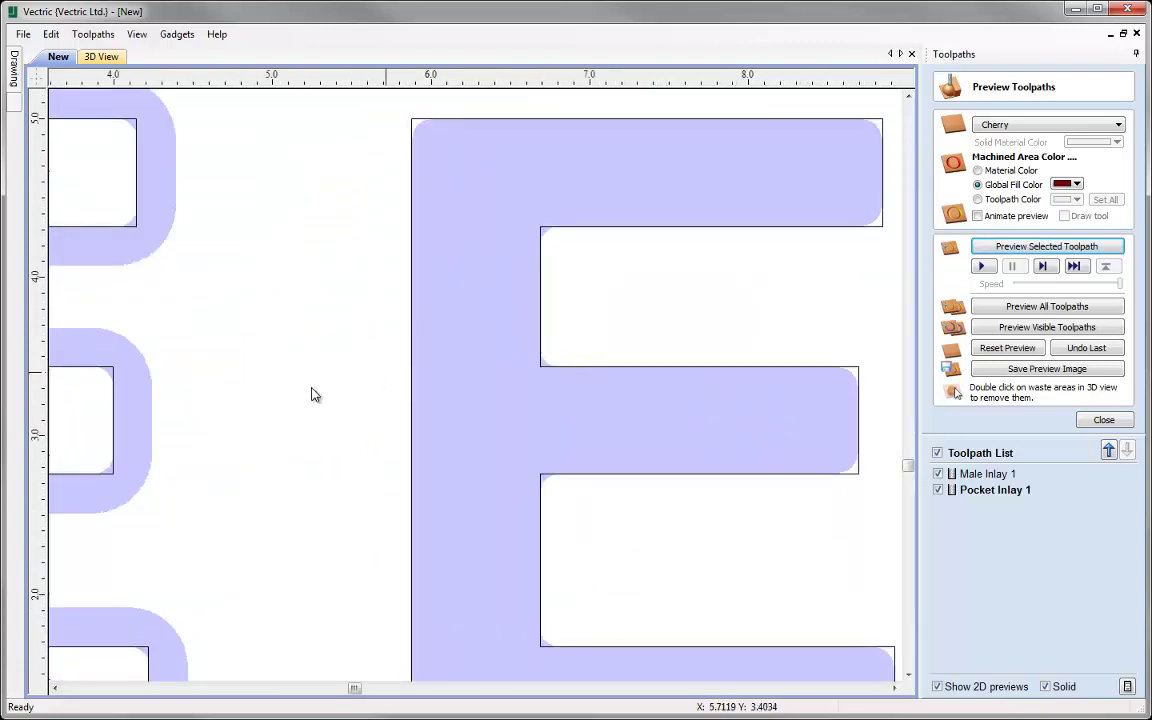
key(F6)
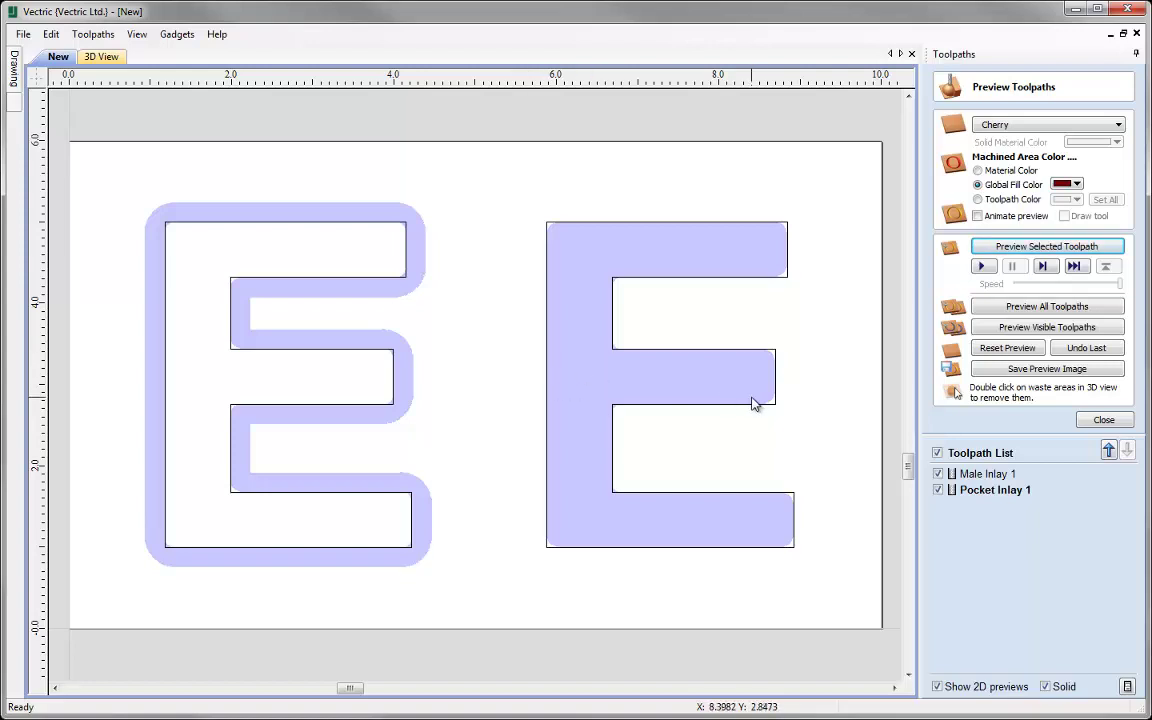
Step: Adjust the pocket inlay's pocket allowance so it cuts slightly outside the right E's outline, and recalculate it
double_click(994, 490)
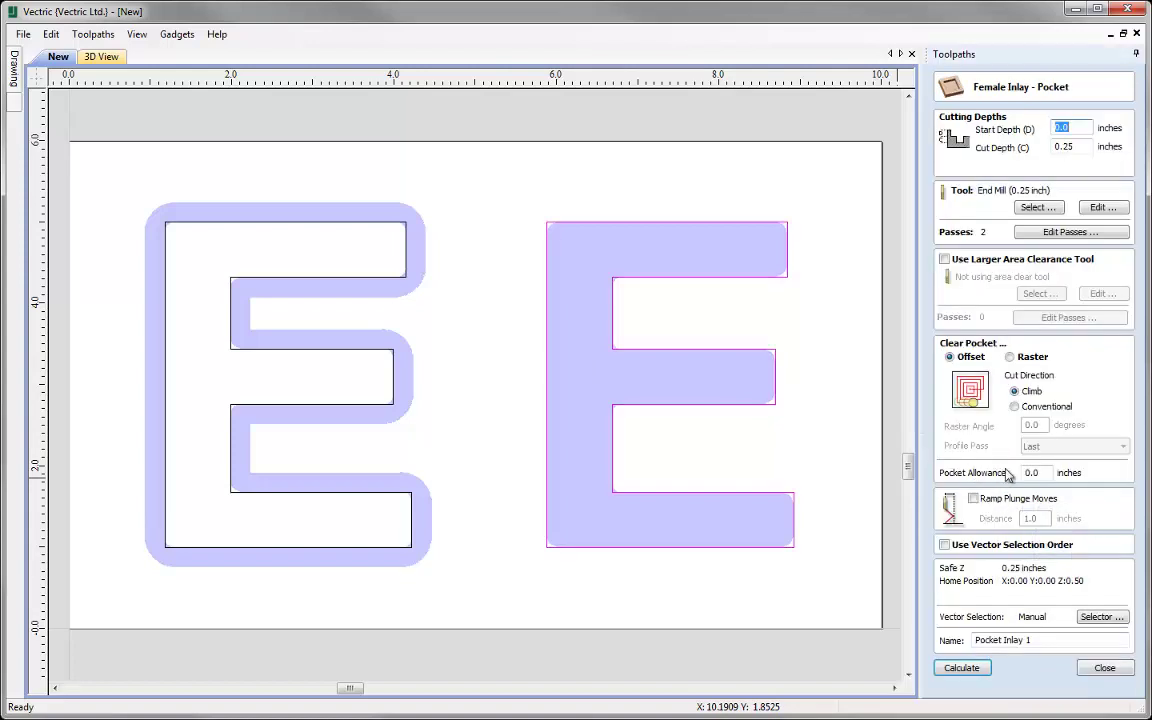
double_click(1030, 472)
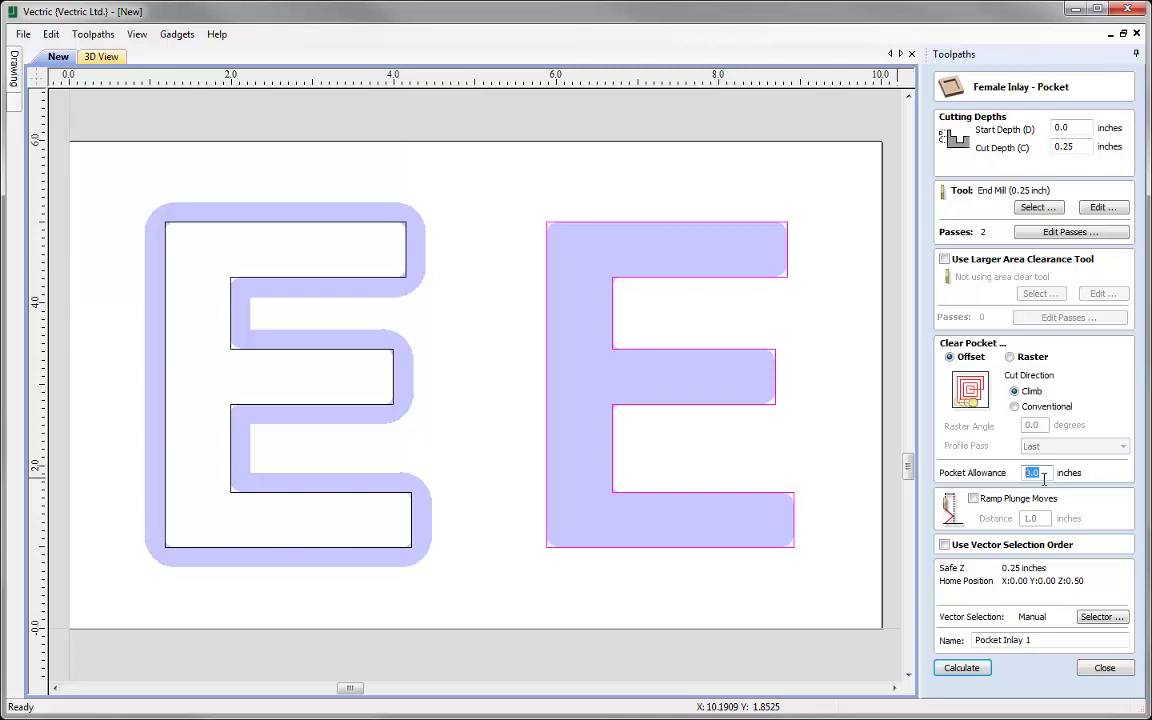
click(1044, 479)
text(2)
click(963, 668)
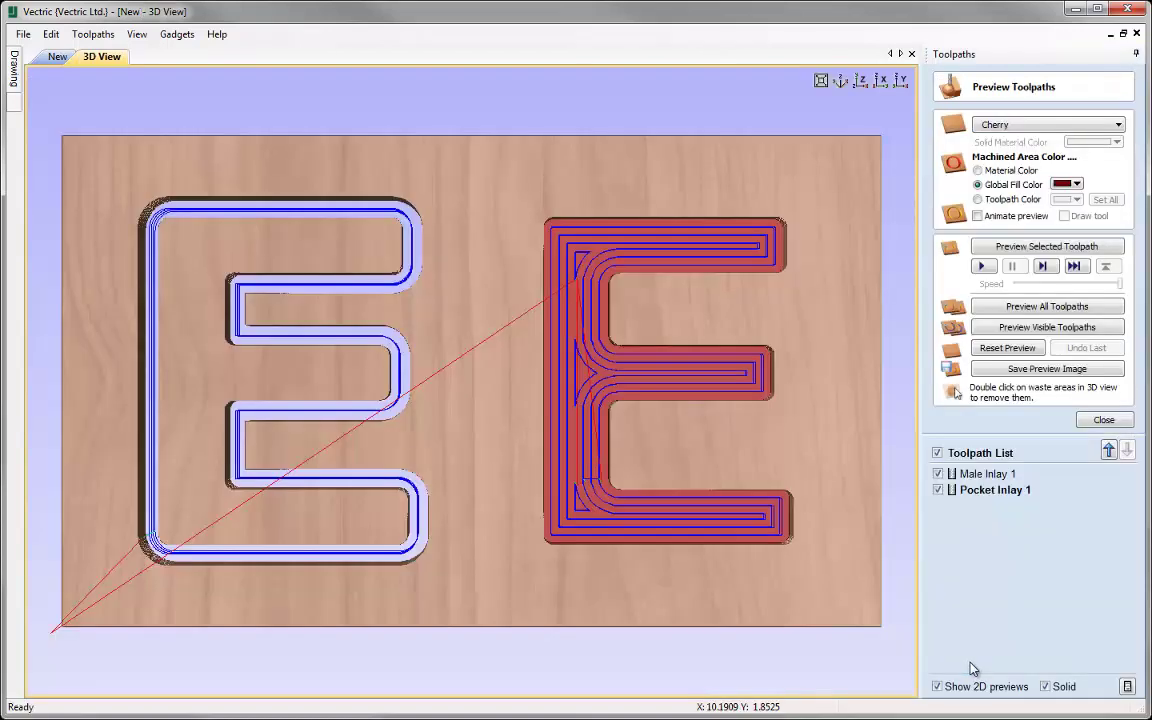
Step: Simulate the recalculated pocket inlay and examine only its 2D toolpath against the right E's outline
click(1010, 252)
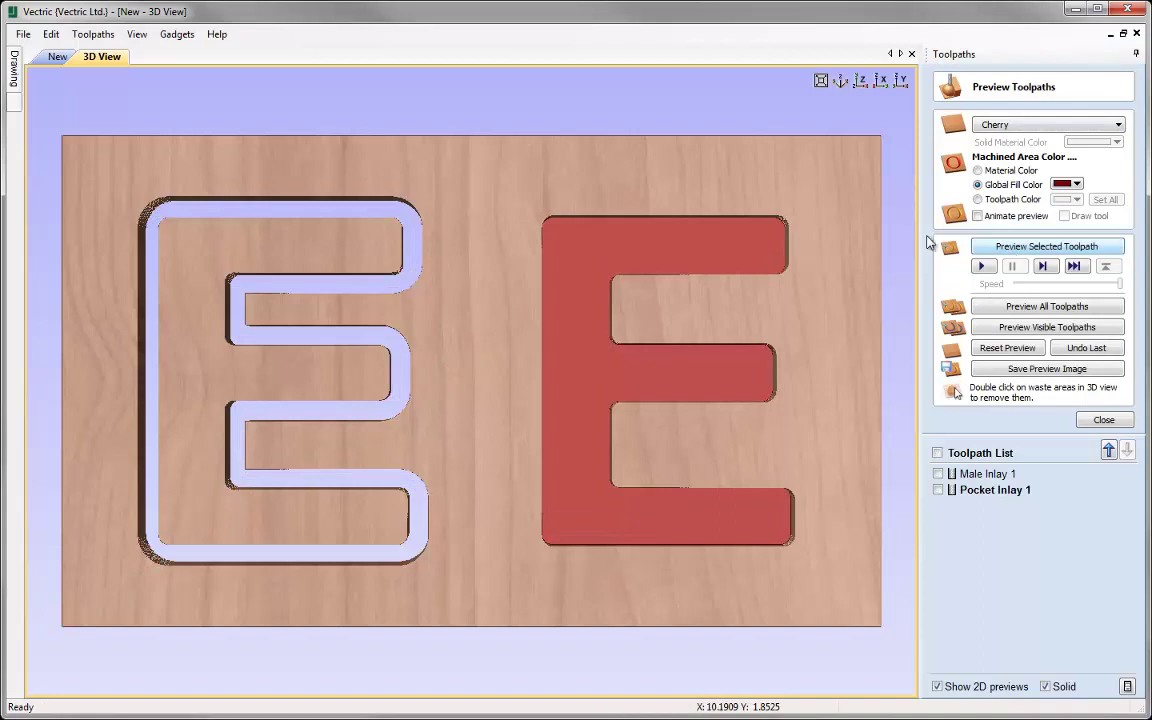
click(57, 57)
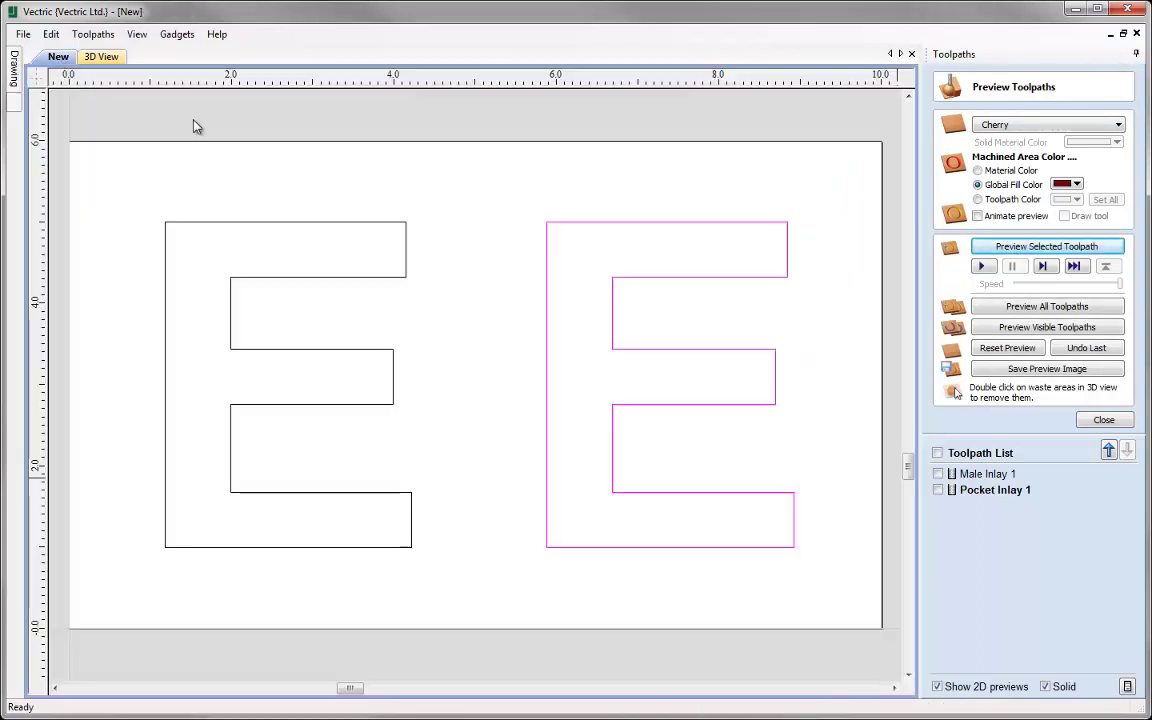
click(938, 490)
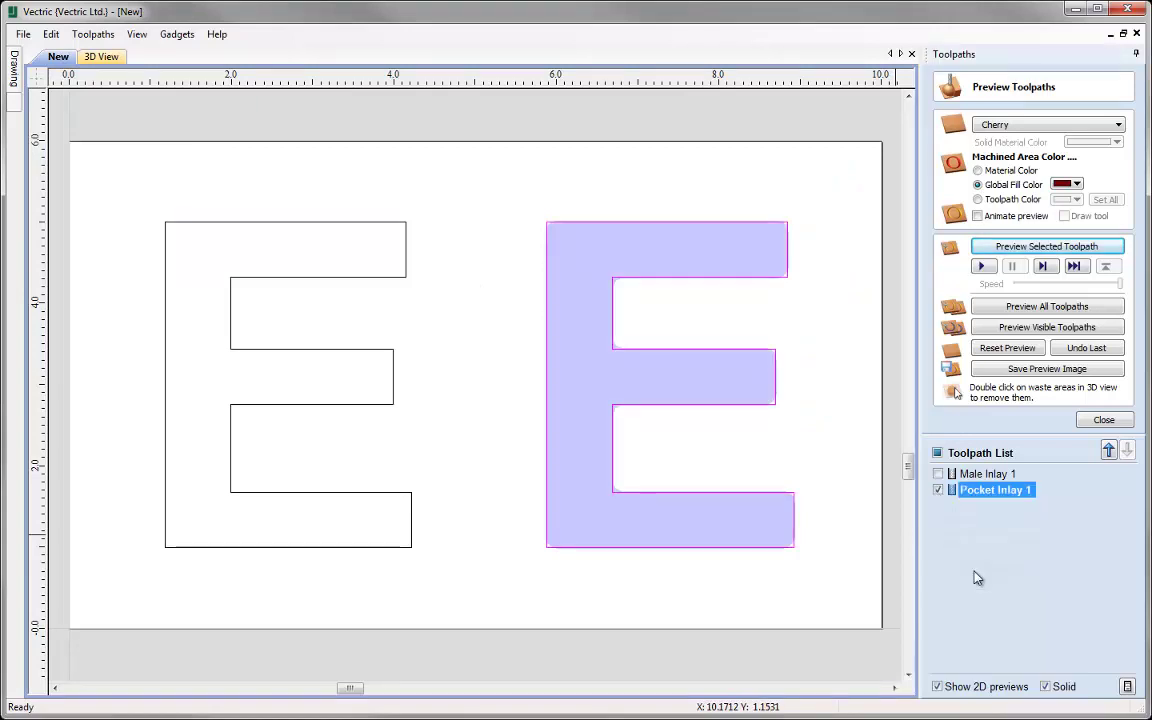
scroll(765, 438, up, 5)
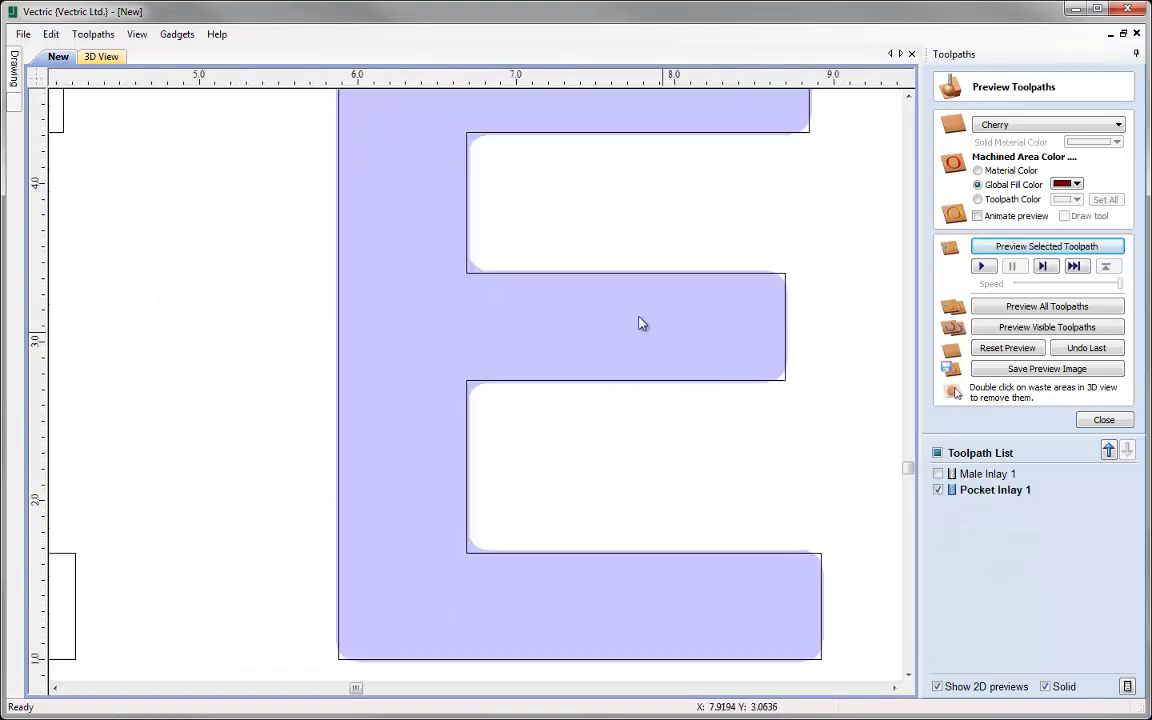
scroll(642, 321, up, 1)
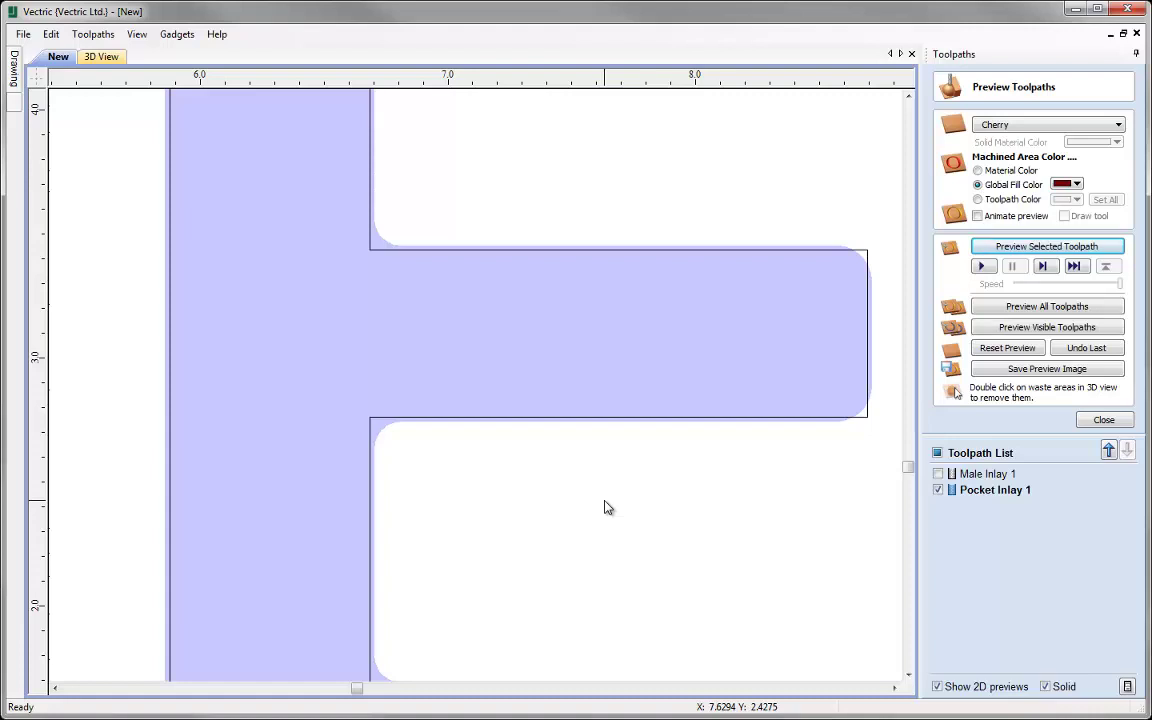
key(F3)
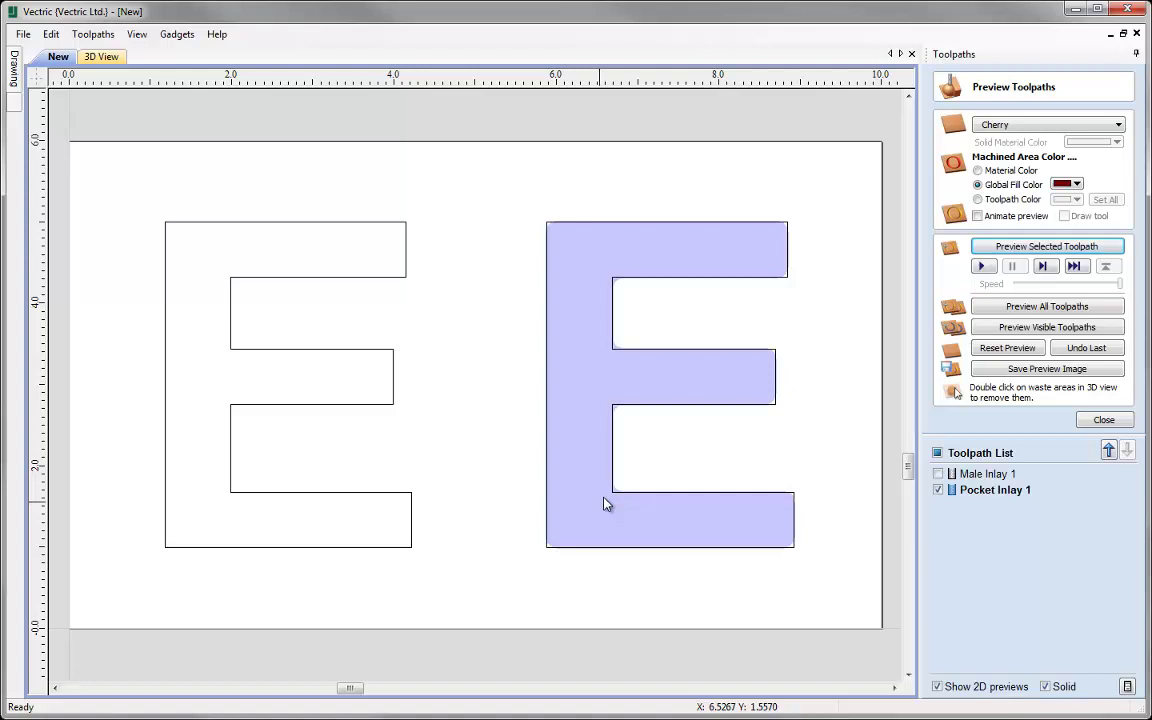
Step: Close the toolpath preview and save the job as InlayGuide_TOOLPATH.crv in the InlayGuide_FILES folder
click(1112, 419)
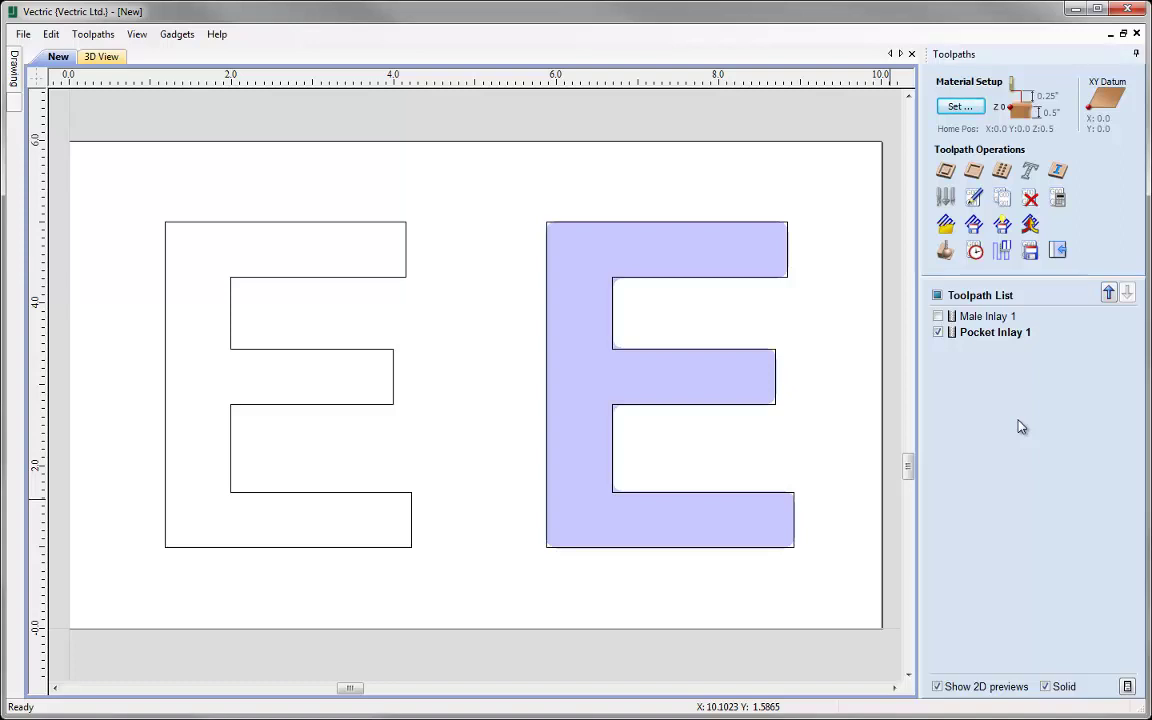
click(22, 34)
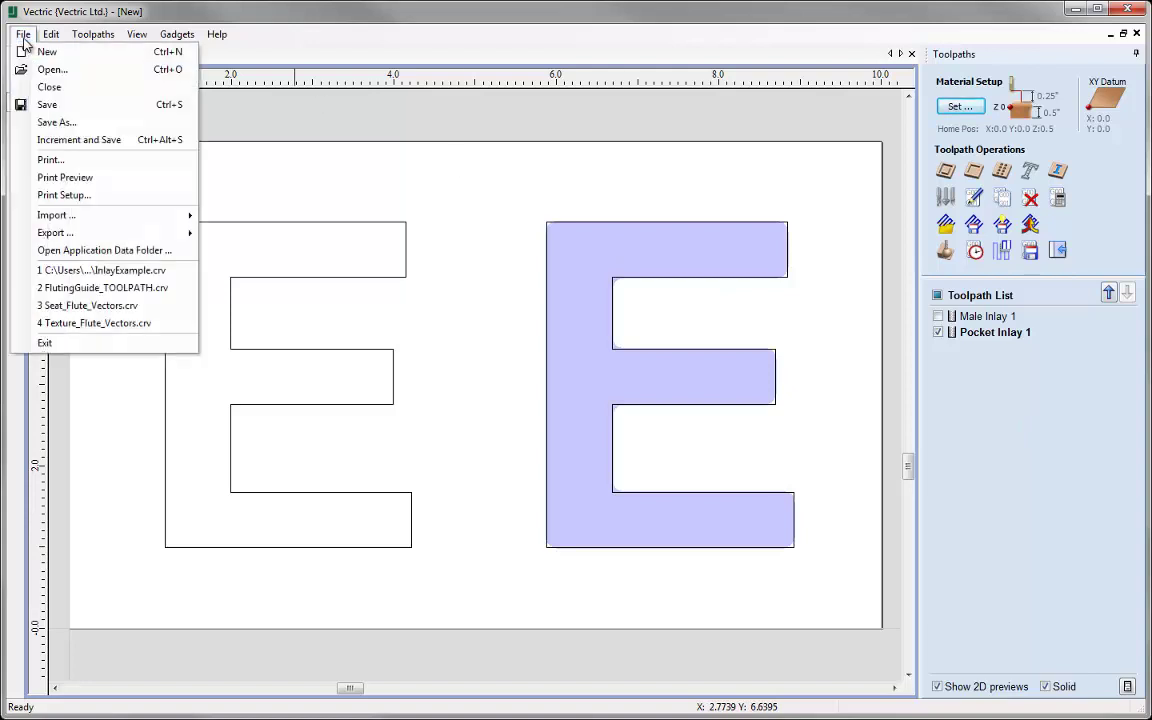
click(52, 121)
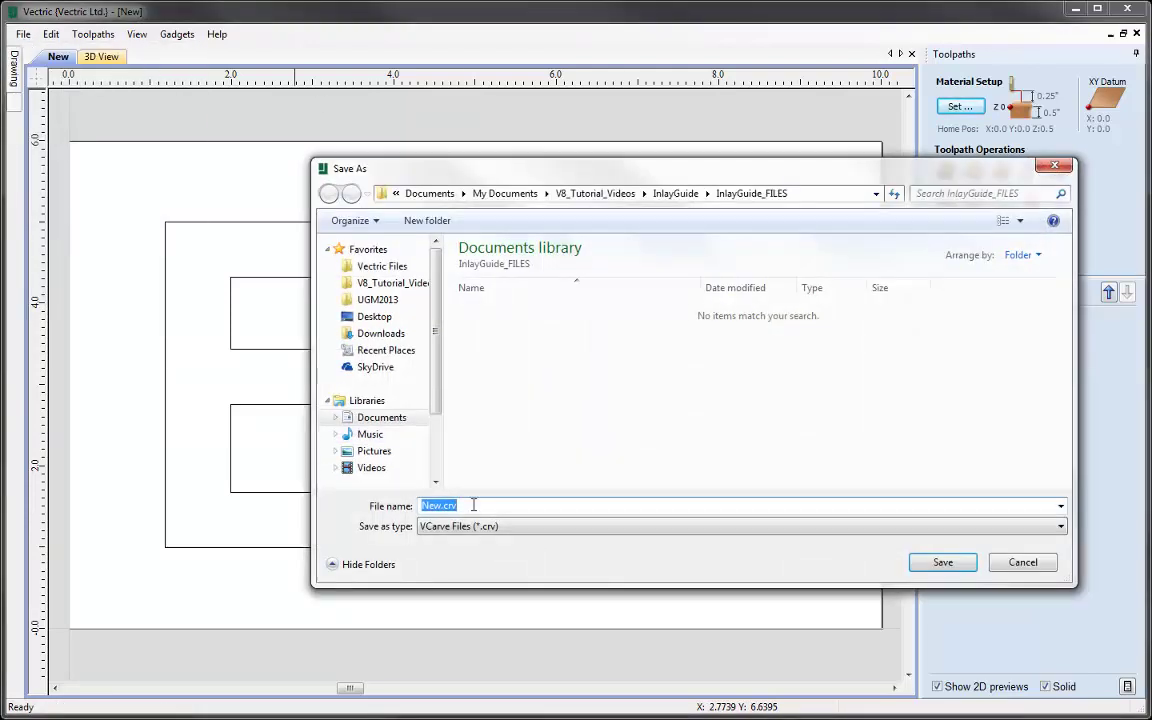
drag(441, 506, 416, 510)
text(INlayGuide_TOOLPATH)
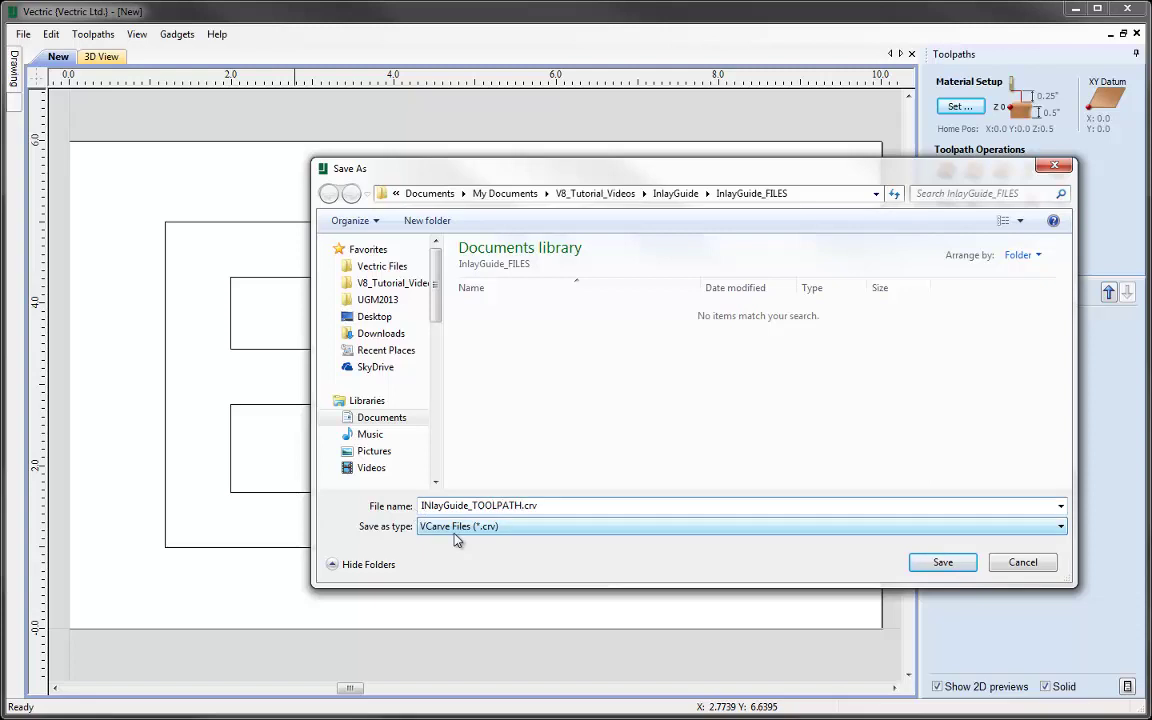
click(943, 562)
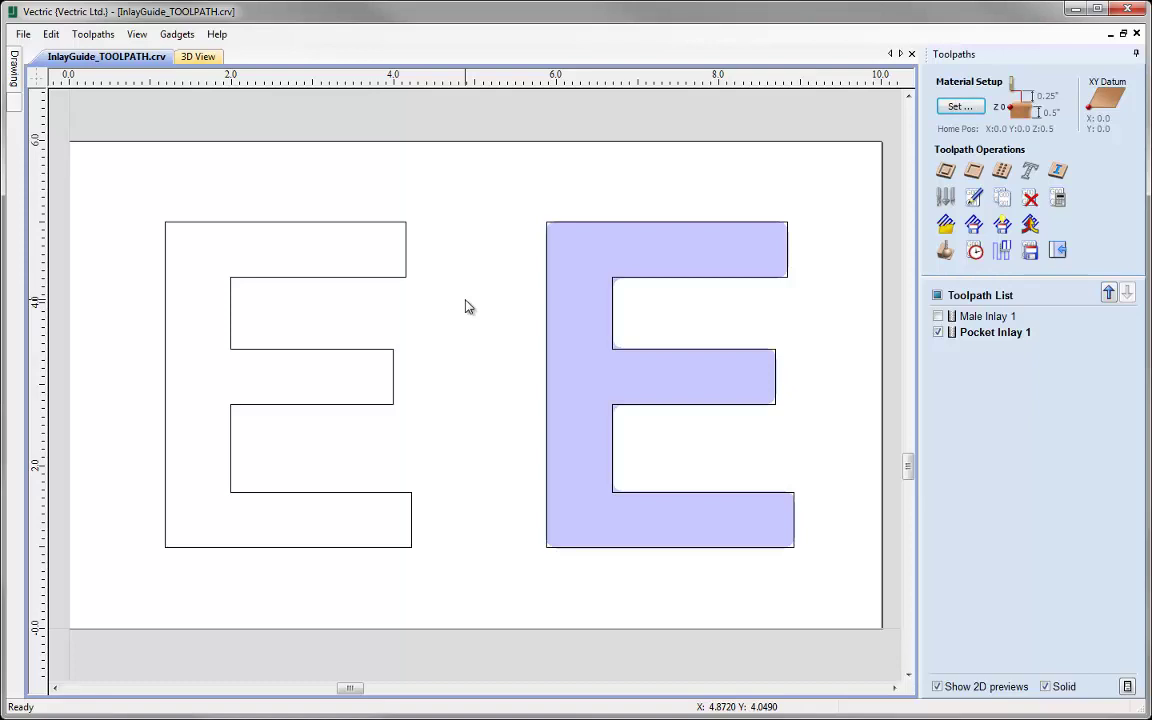
Step: Delete both existing inlay toolpaths and begin a stepped male inlay toolpath for the left E
click(1030, 197)
click(1030, 197)
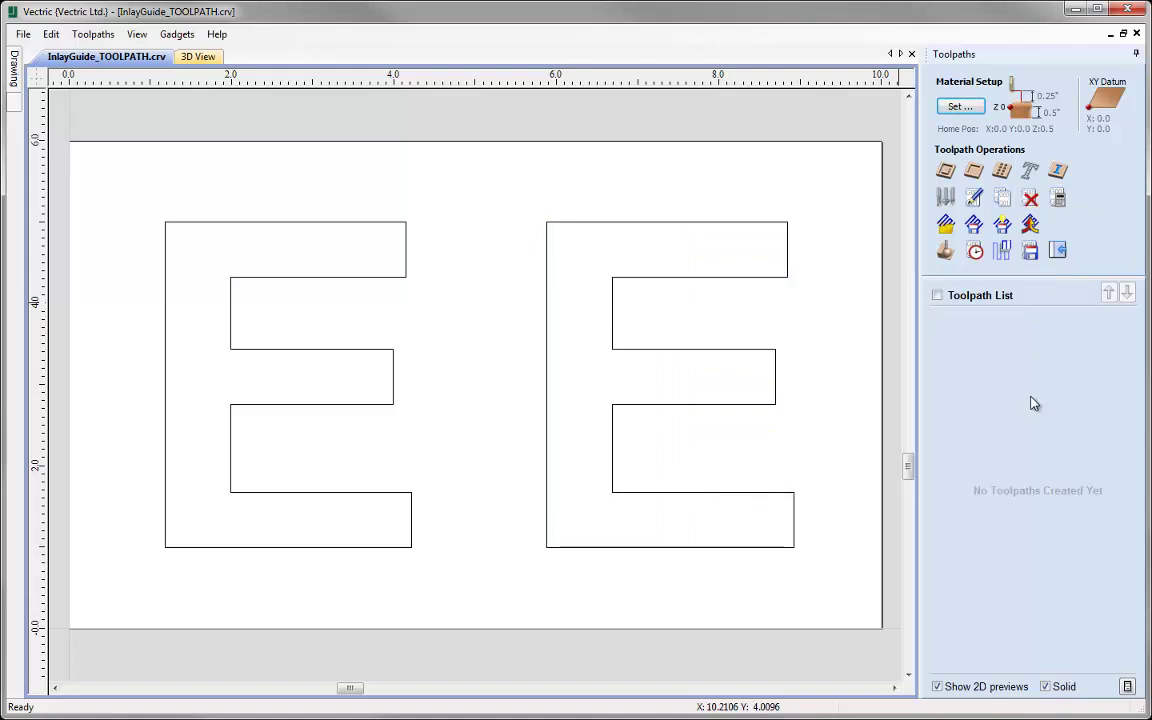
click(406, 247)
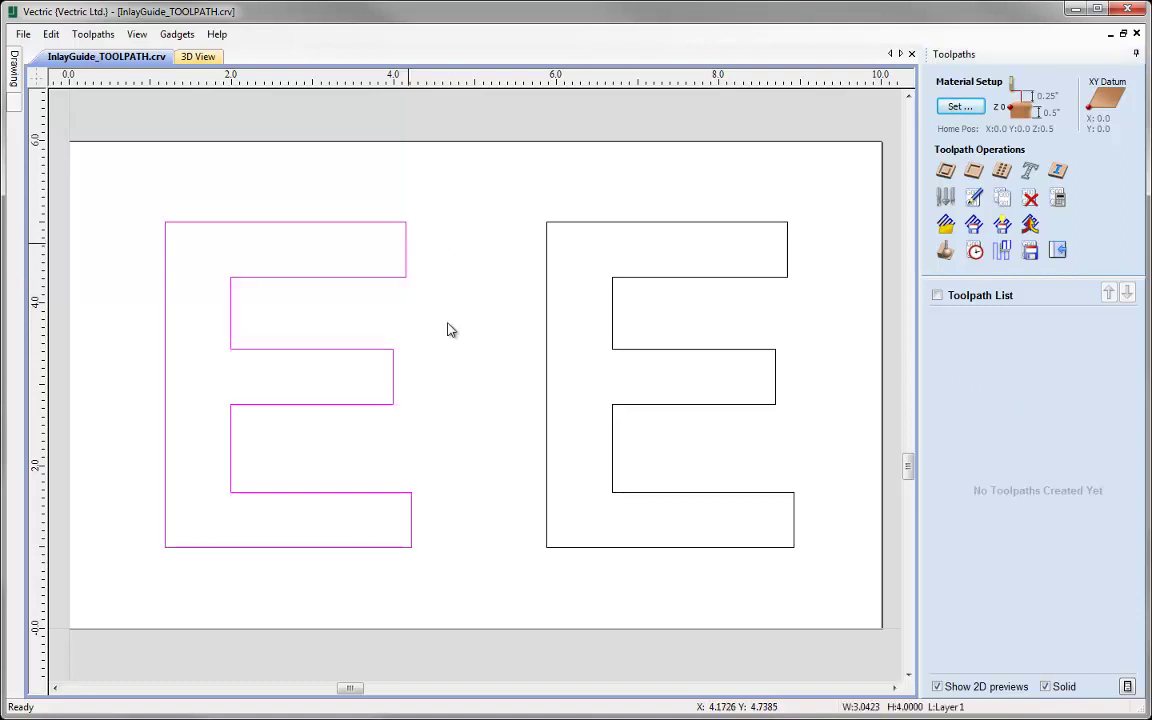
click(1059, 174)
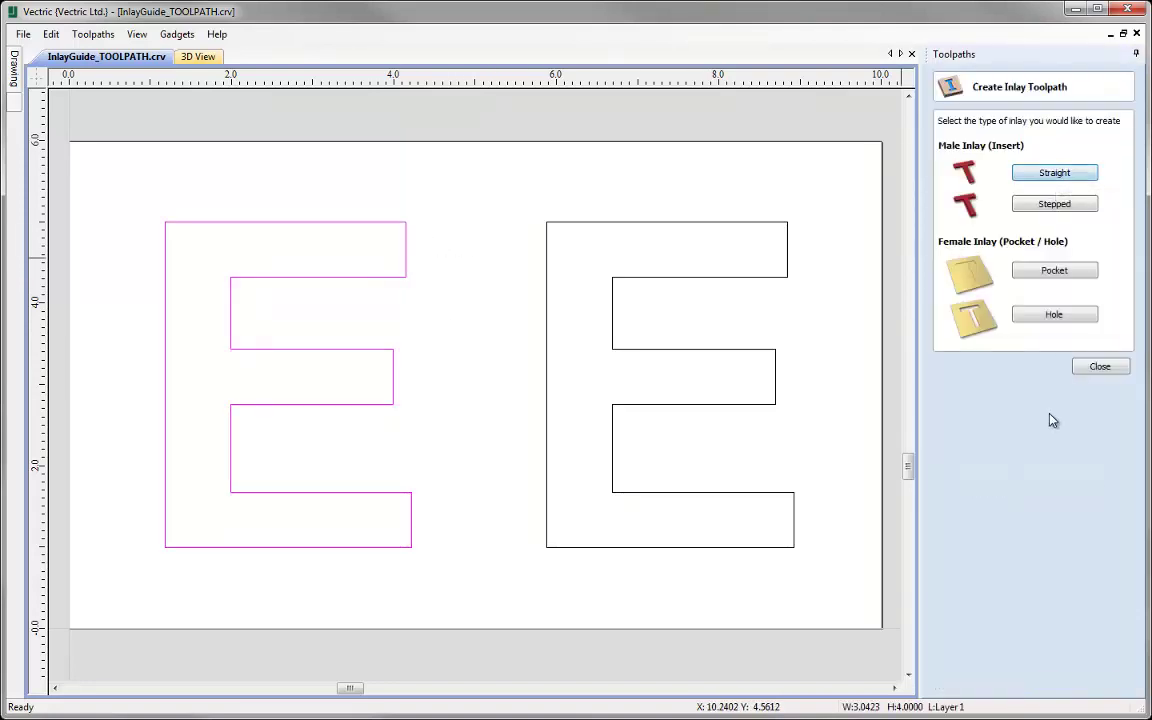
click(1047, 205)
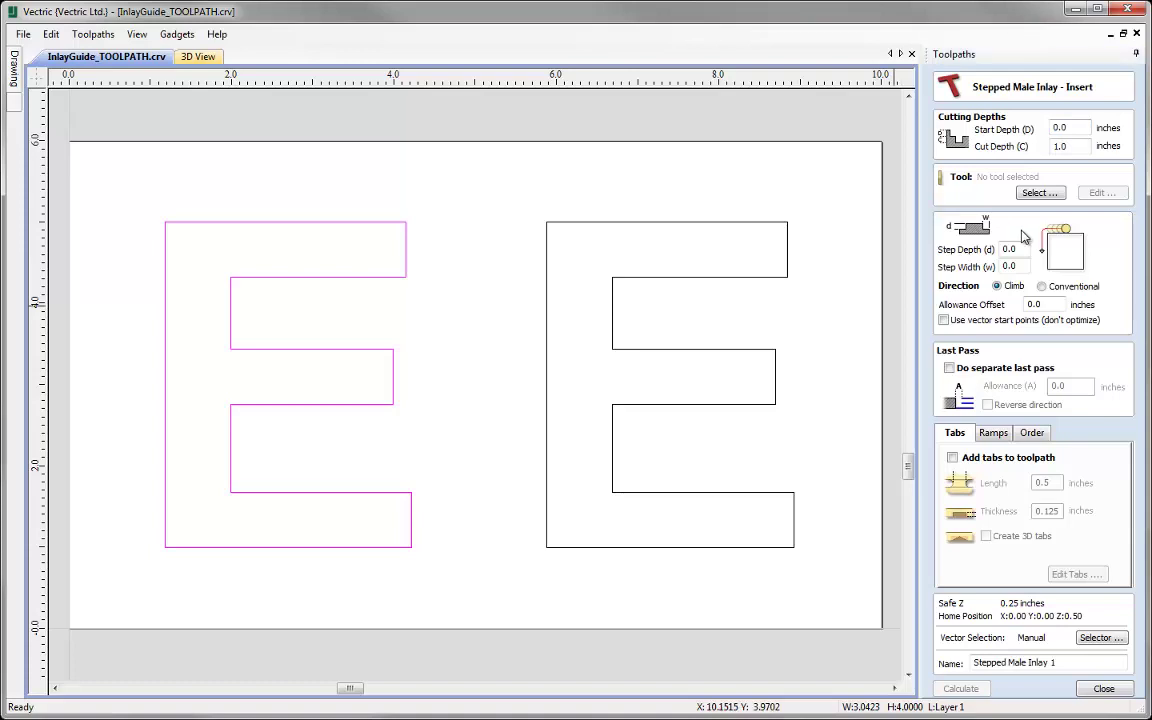
Step: Set the stepped male inlay's cut depth to 0.5 inches and choose the 0.25 inch End Mill as its tool
click(1052, 146)
text(0.5)
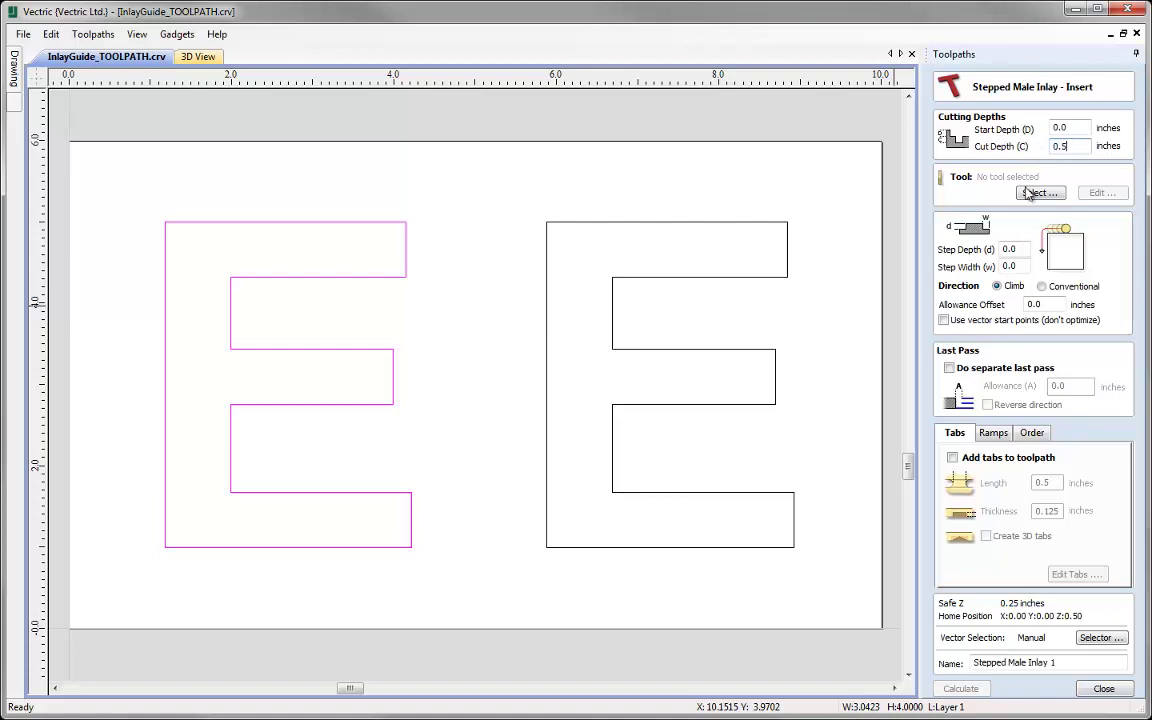
click(1038, 192)
double_click(409, 244)
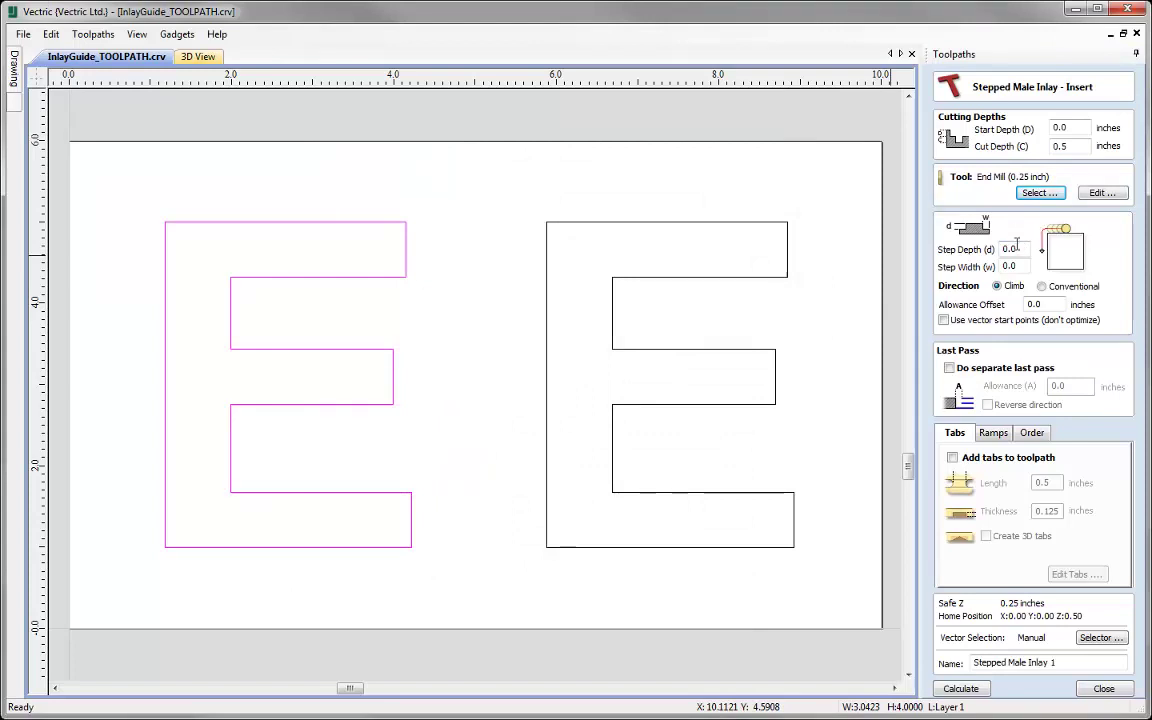
Step: Set the step depth so the ledge lies 0.375 inches deep, make the step width 0.2 inches, and calculate the stepped male inlay
drag(1015, 248, 988, 243)
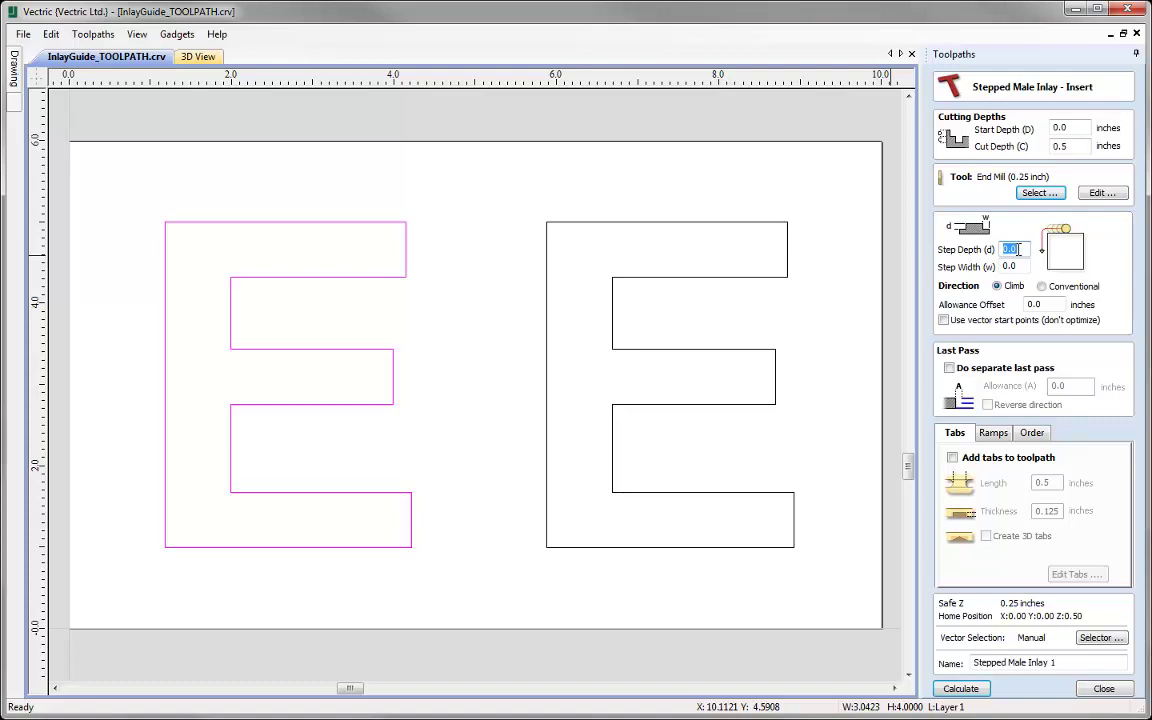
text(2-0.2)
key(equal)
text(*3)
key(equal)
text(0.2)
click(961, 689)
Step: Simulate the stepped male inlay on a reset block and examine the ledge around the left E in 3D
click(1007, 347)
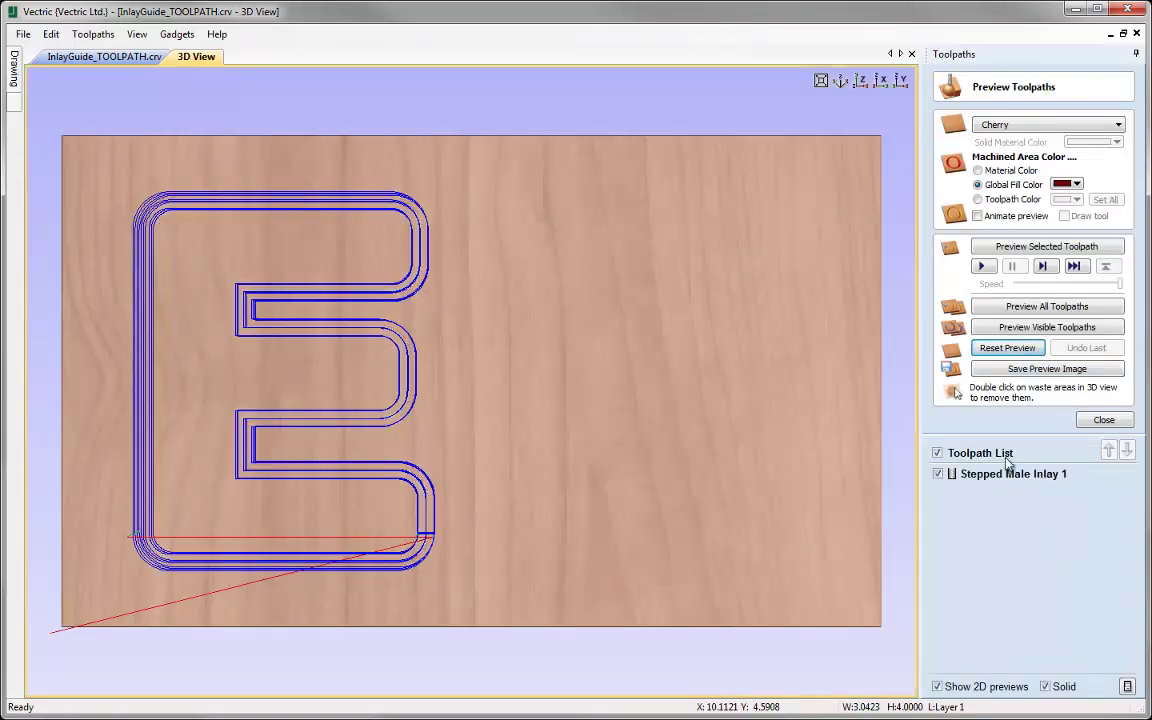
click(1013, 246)
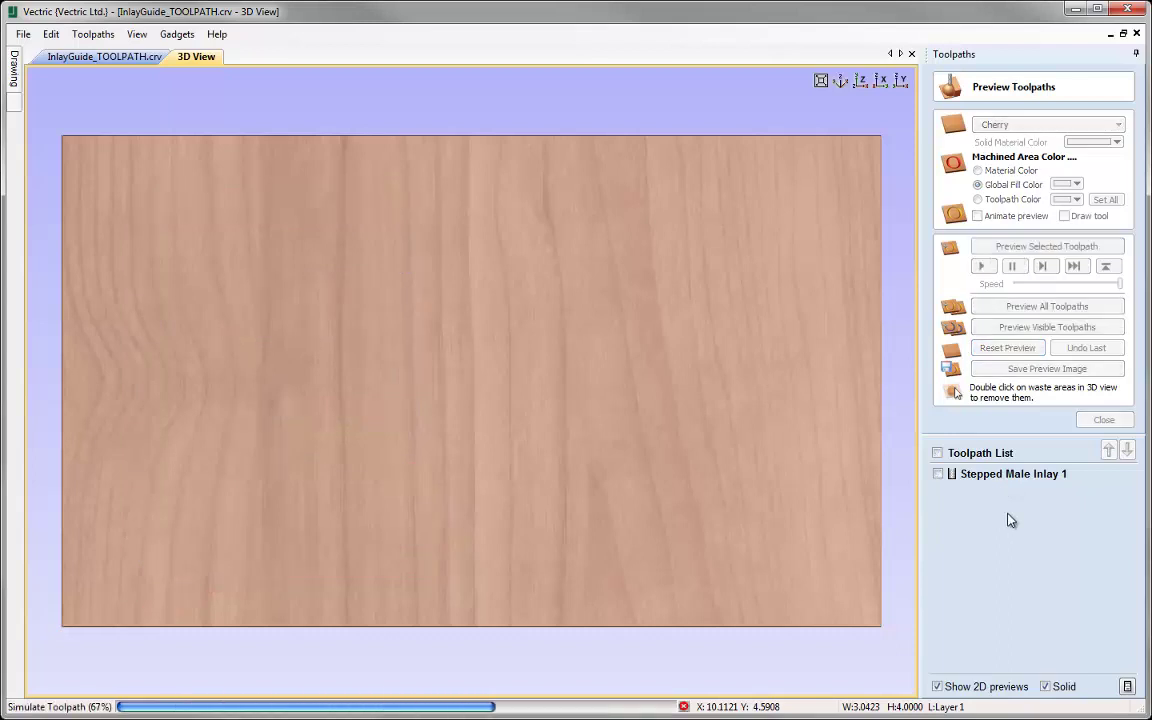
drag(375, 571, 300, 300)
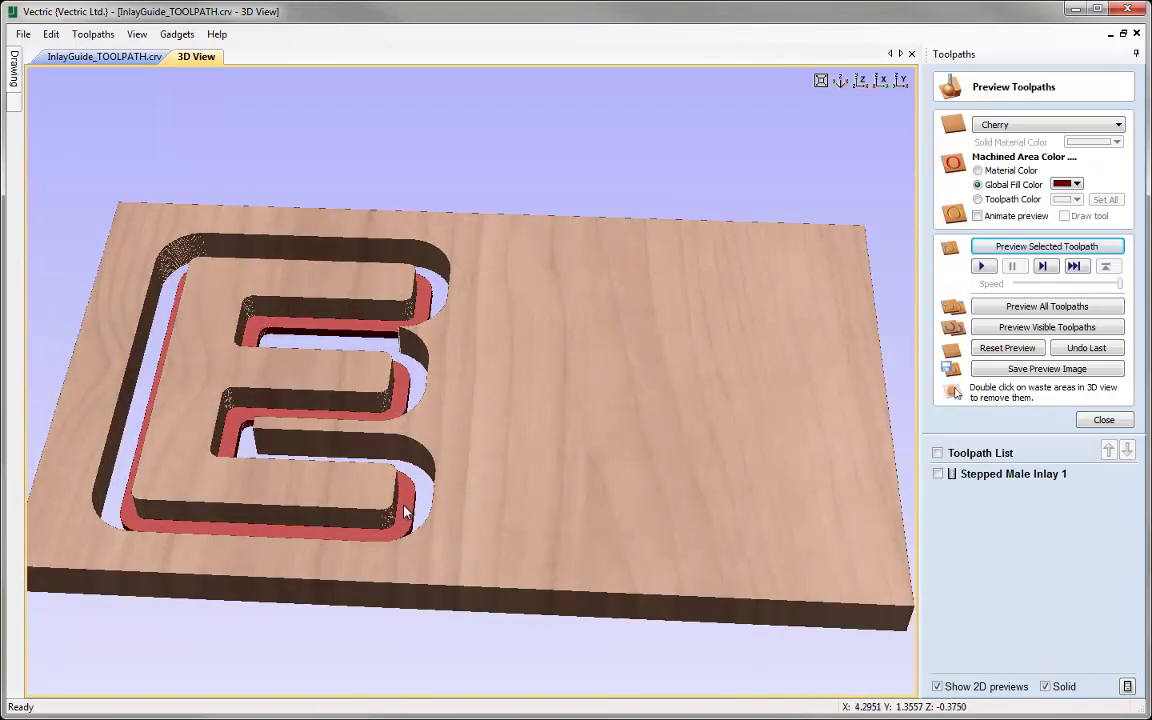
mouse_move(393, 537)
mouse_down()
mouse_move(314, 531)
mouse_move(455, 457)
mouse_move(411, 522)
mouse_up()
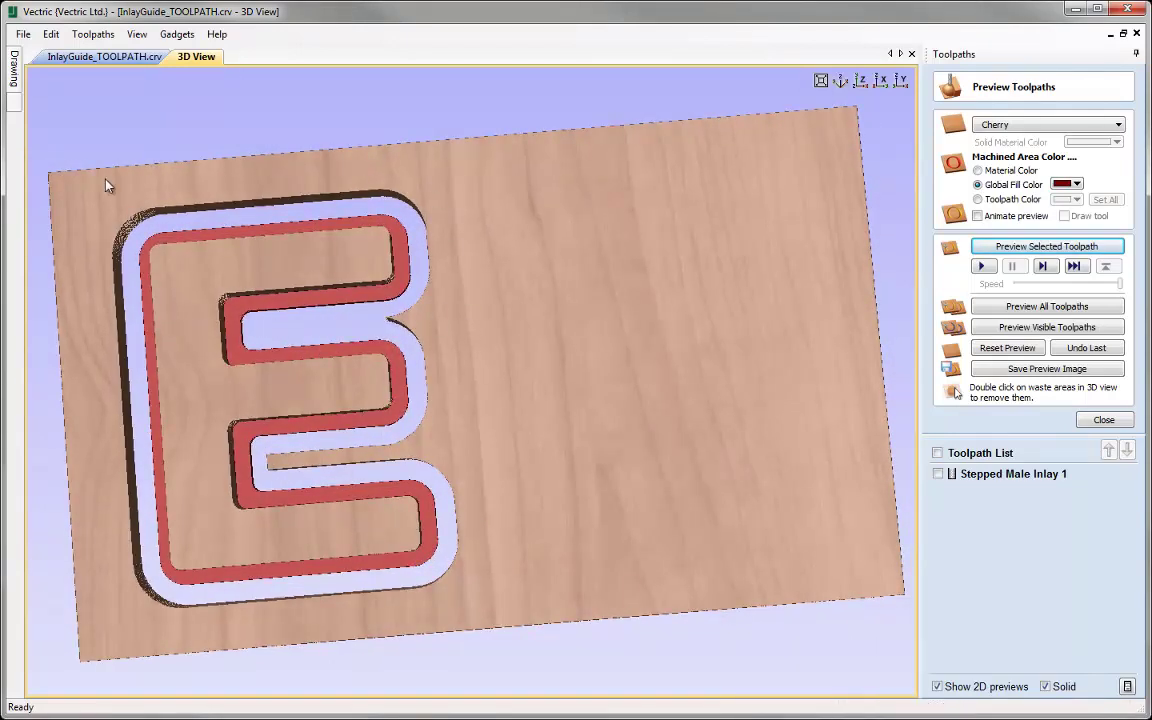
drag(328, 557, 287, 424)
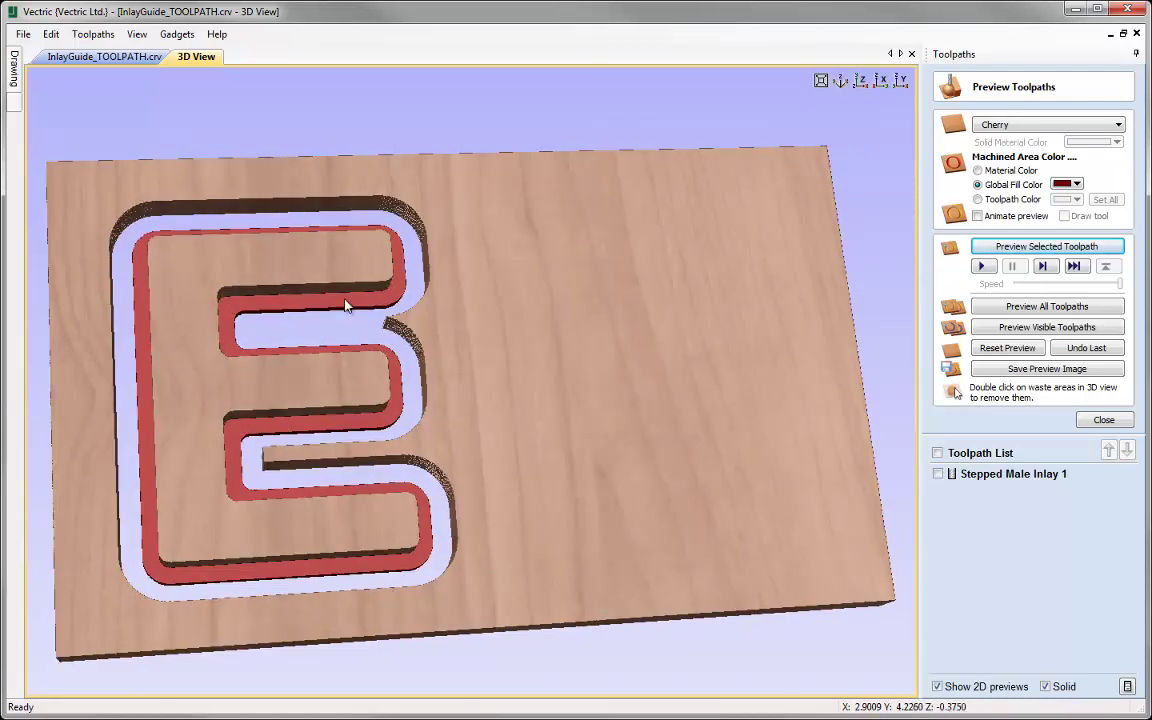
click(840, 84)
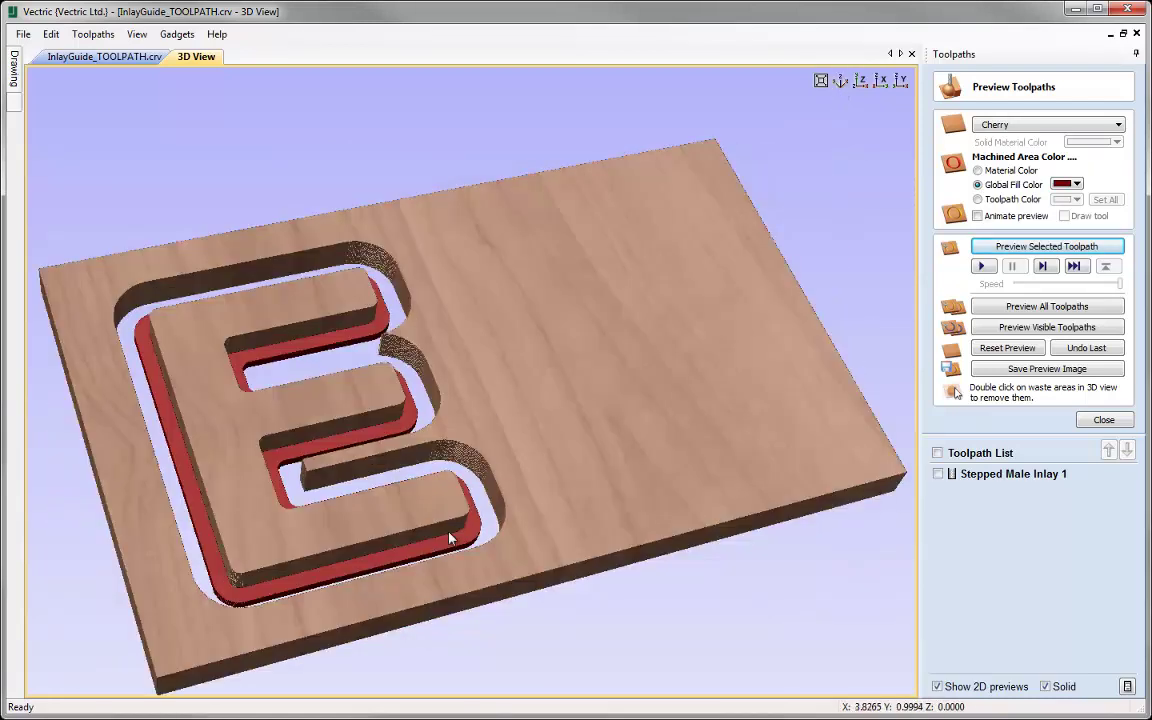
click(860, 81)
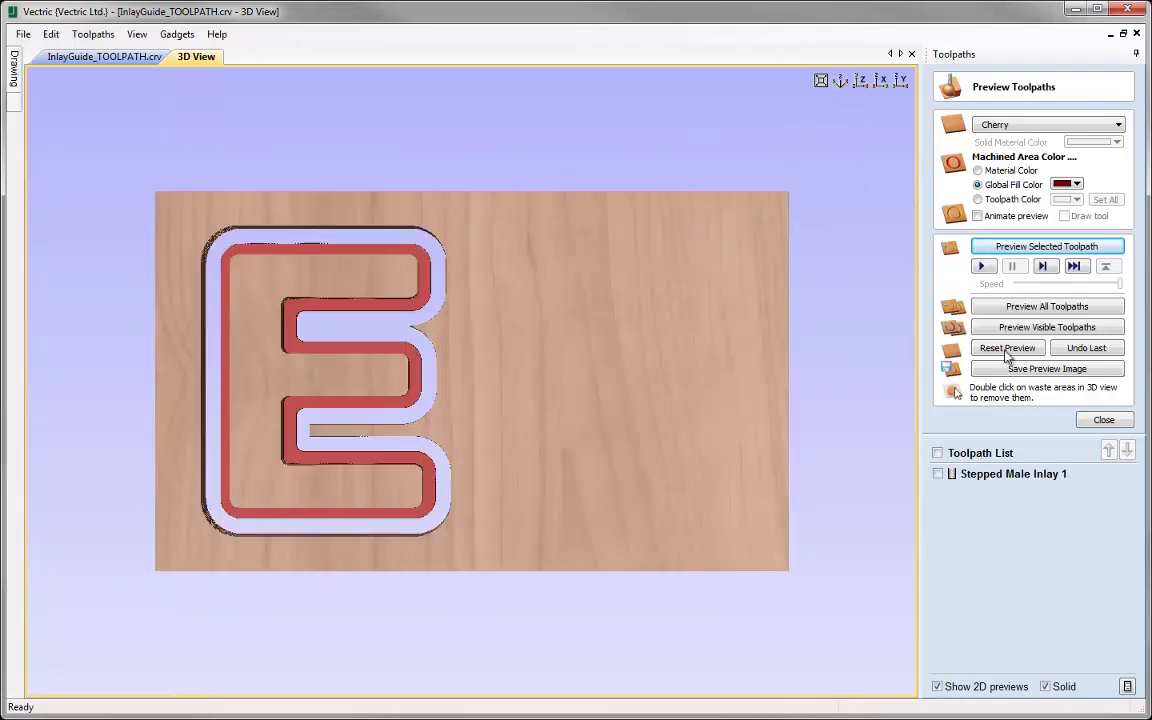
click(1103, 419)
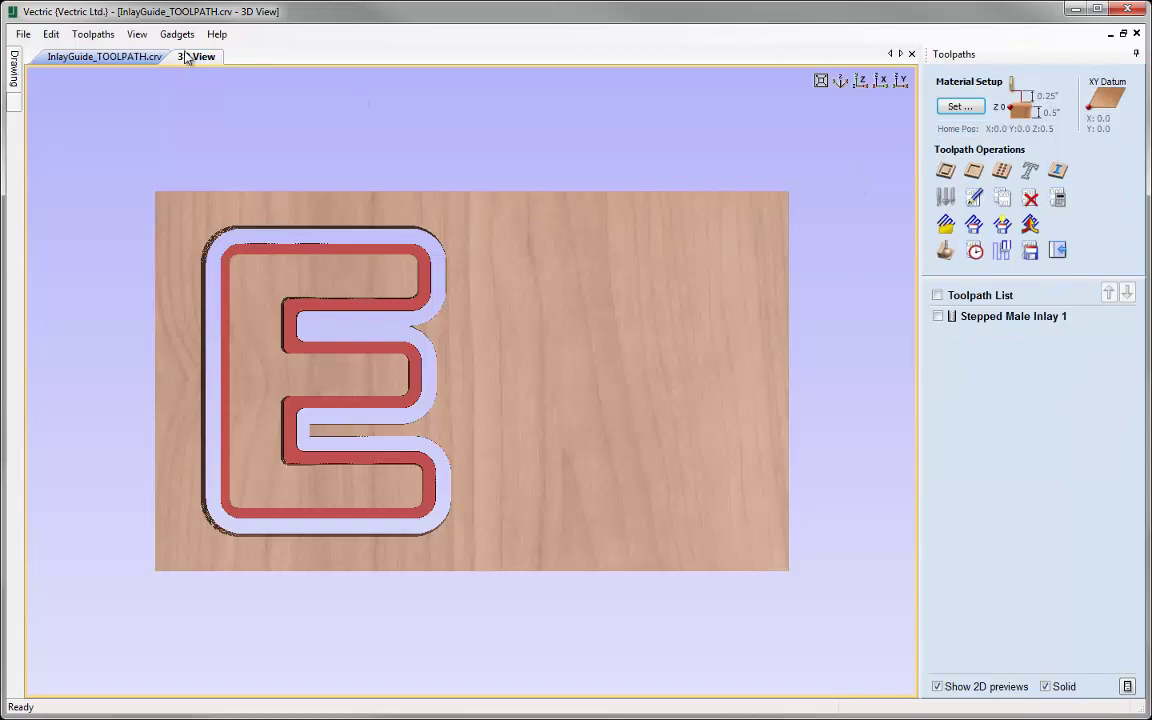
Step: Start a female hole inlay for the right E with a 0.5-inch cut depth and the 0.25 inch End Mill
click(120, 57)
click(546, 277)
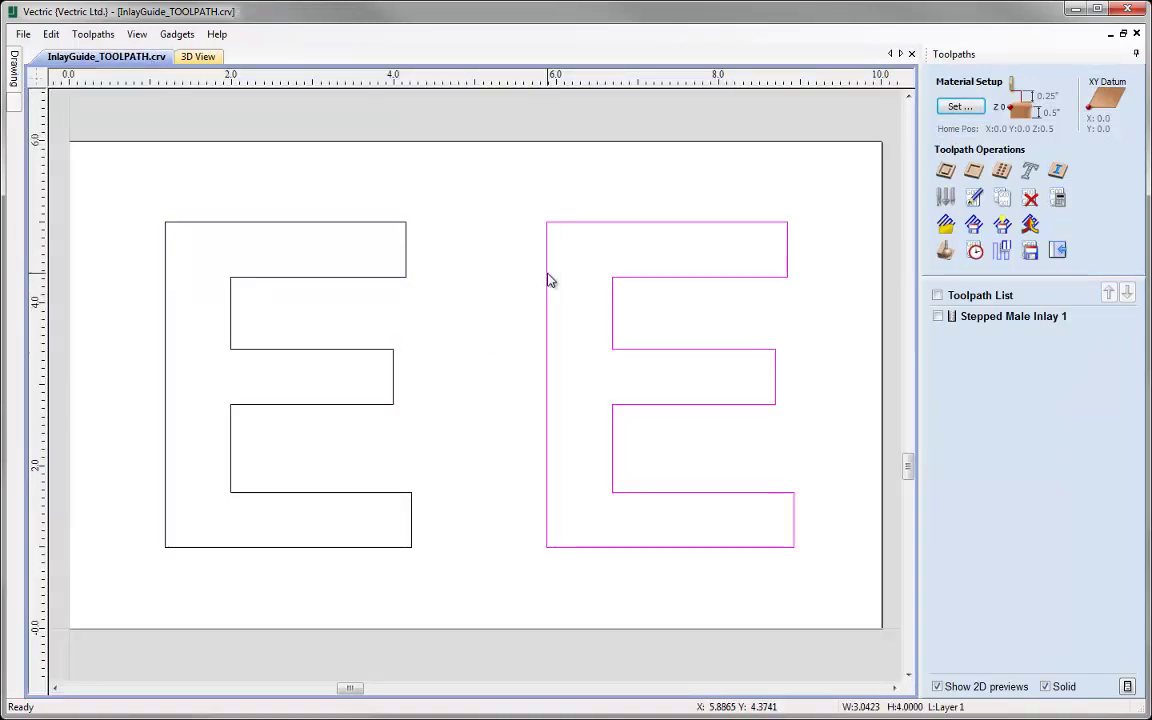
click(1057, 173)
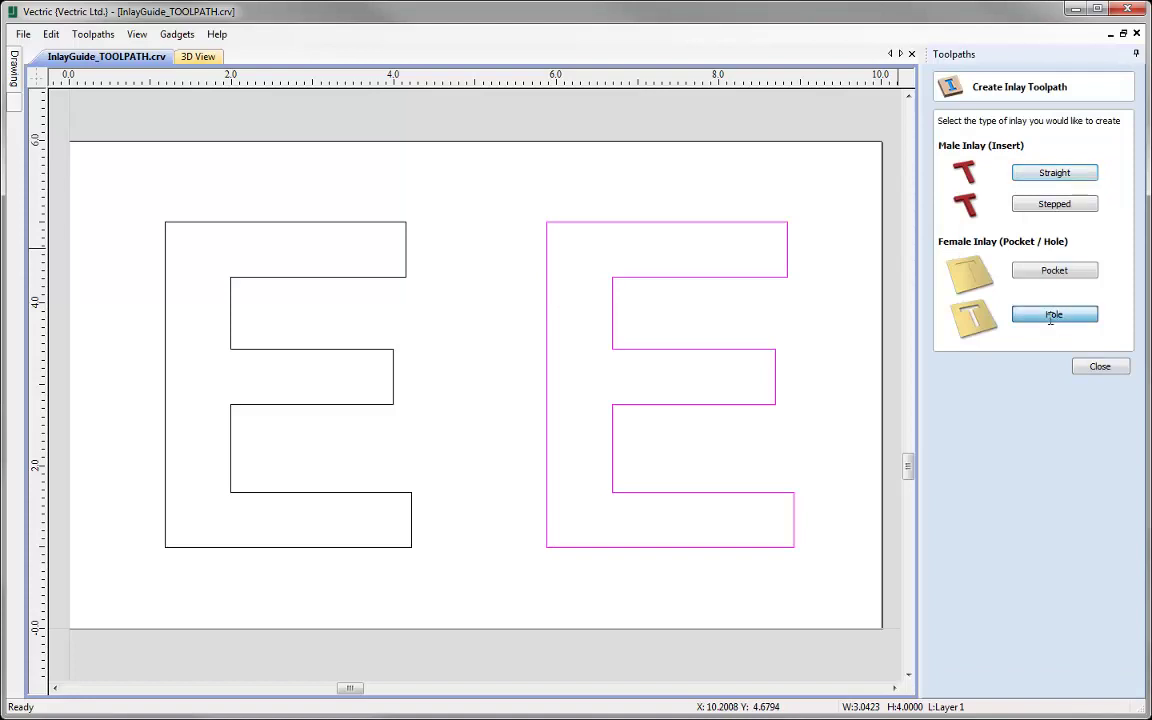
click(1053, 316)
key(Tab)
text(0.5)
click(1028, 198)
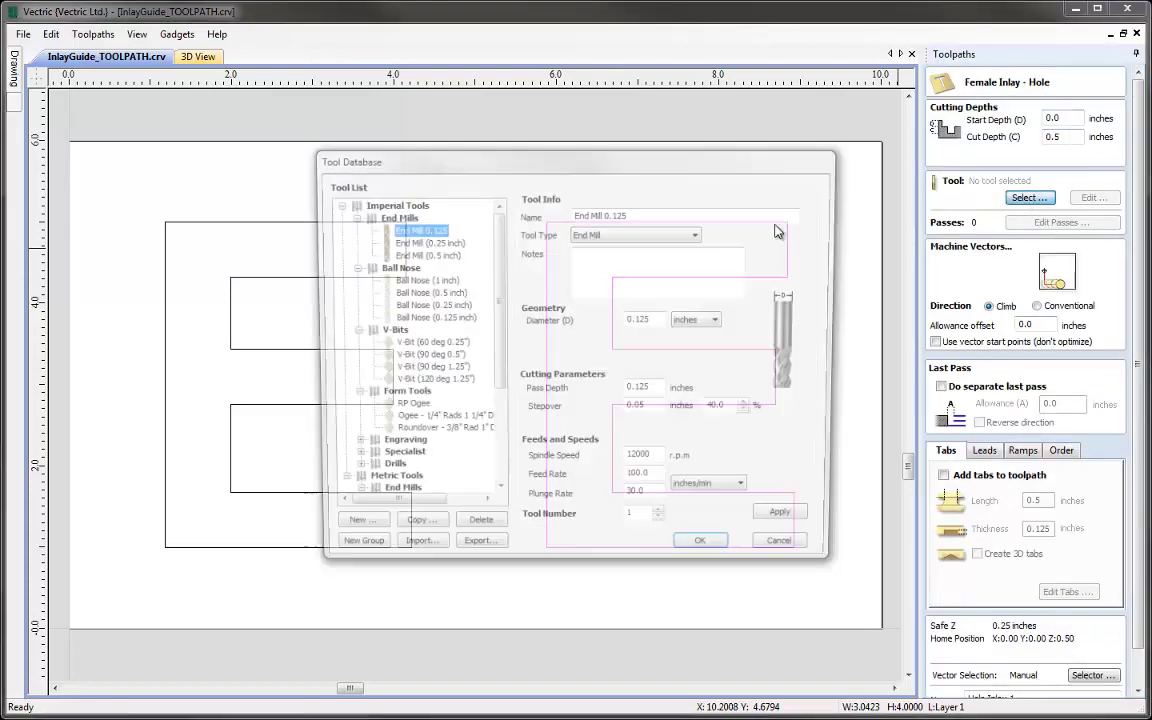
double_click(380, 222)
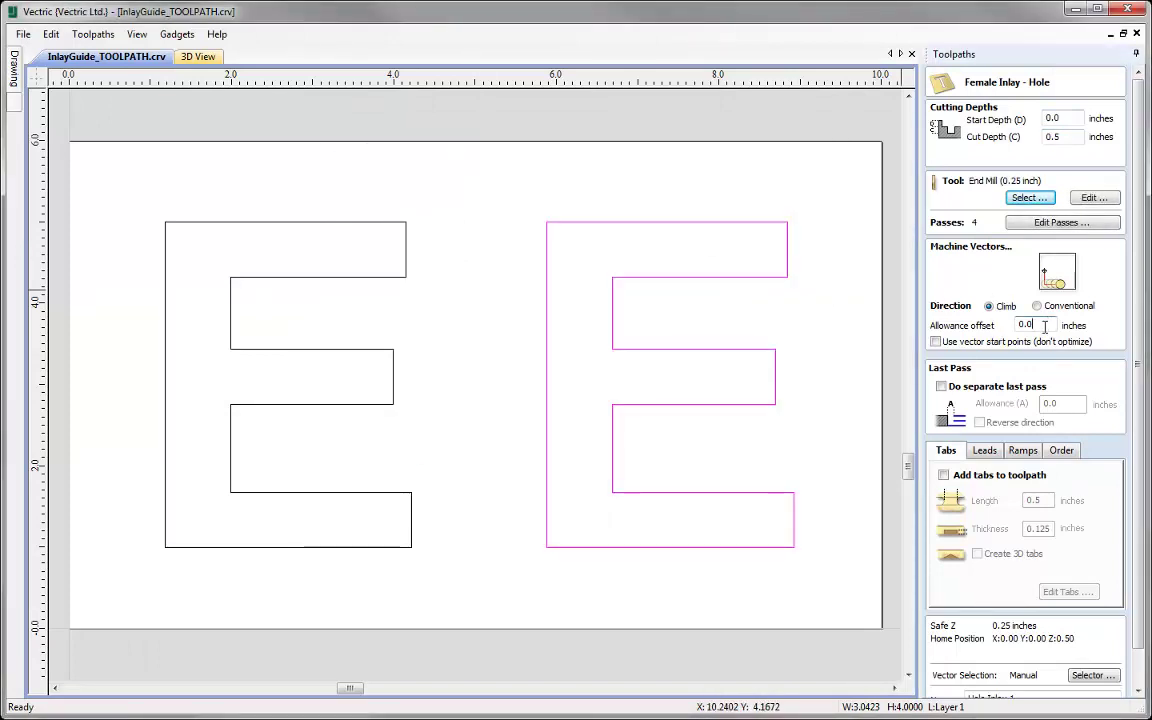
Step: Set the hole inlay's allowance offset to 0.02 inches and calculate the toolpath
text(2)
drag(1134, 465, 1142, 530)
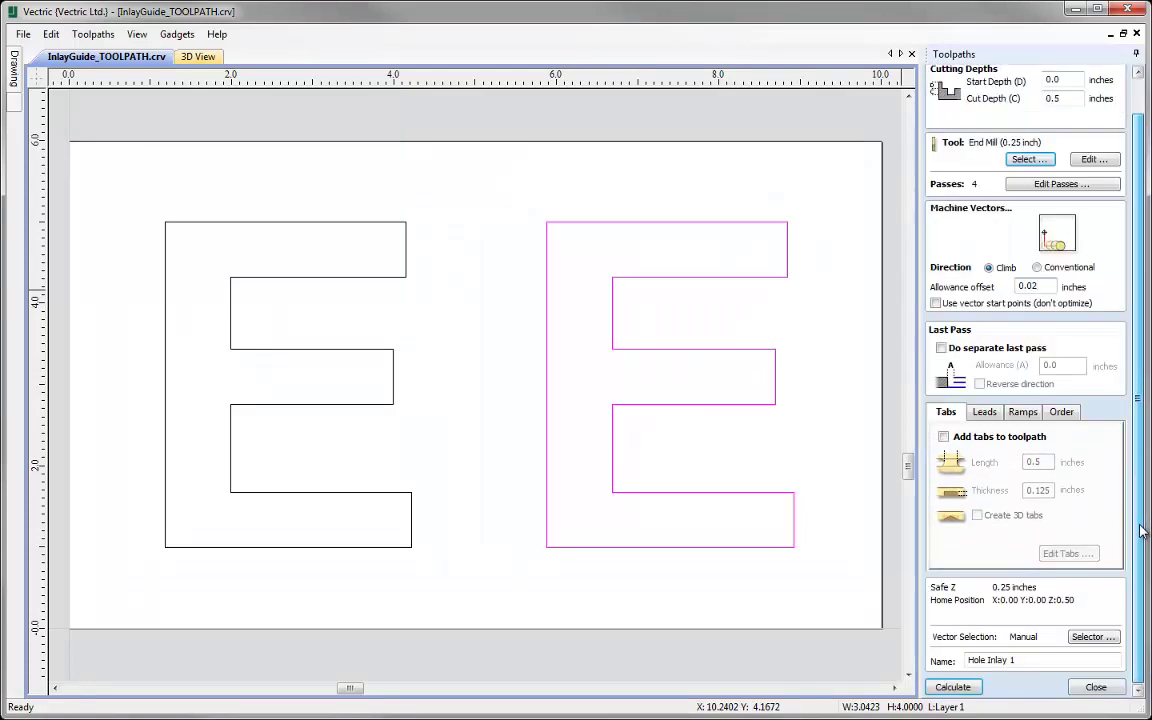
click(955, 688)
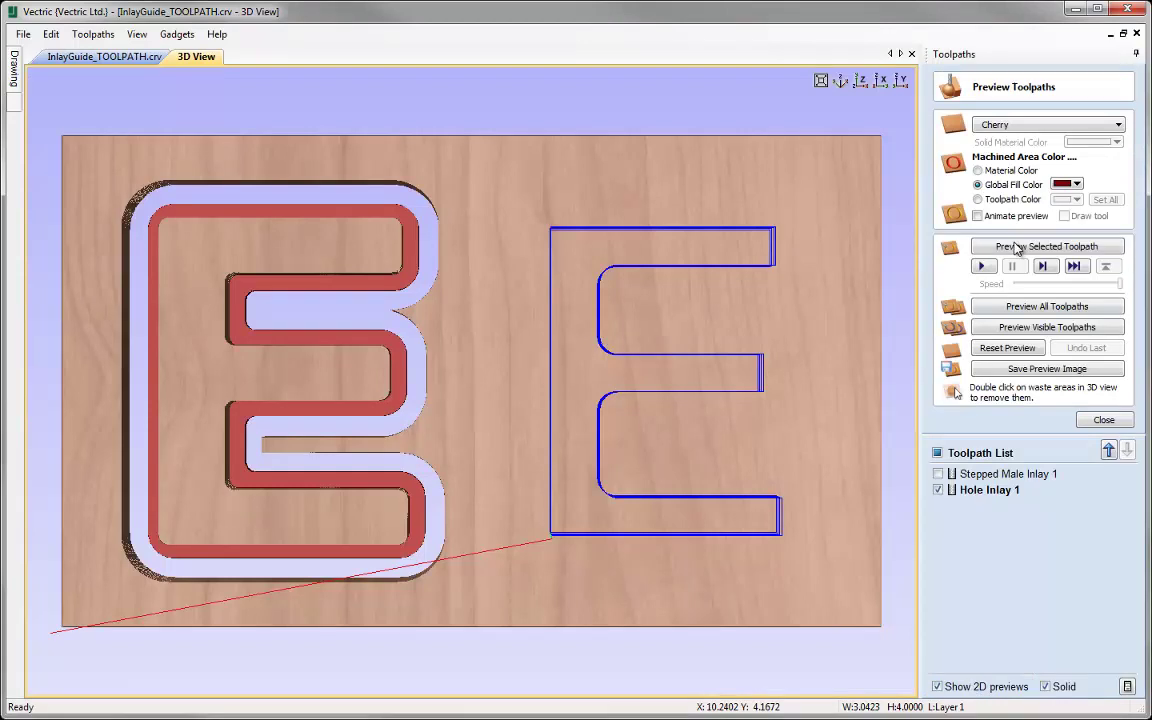
Step: Simulate cutting the hole inlay, remove the waste inside the right E, and compare it with the stepped insert in 3D
click(1025, 306)
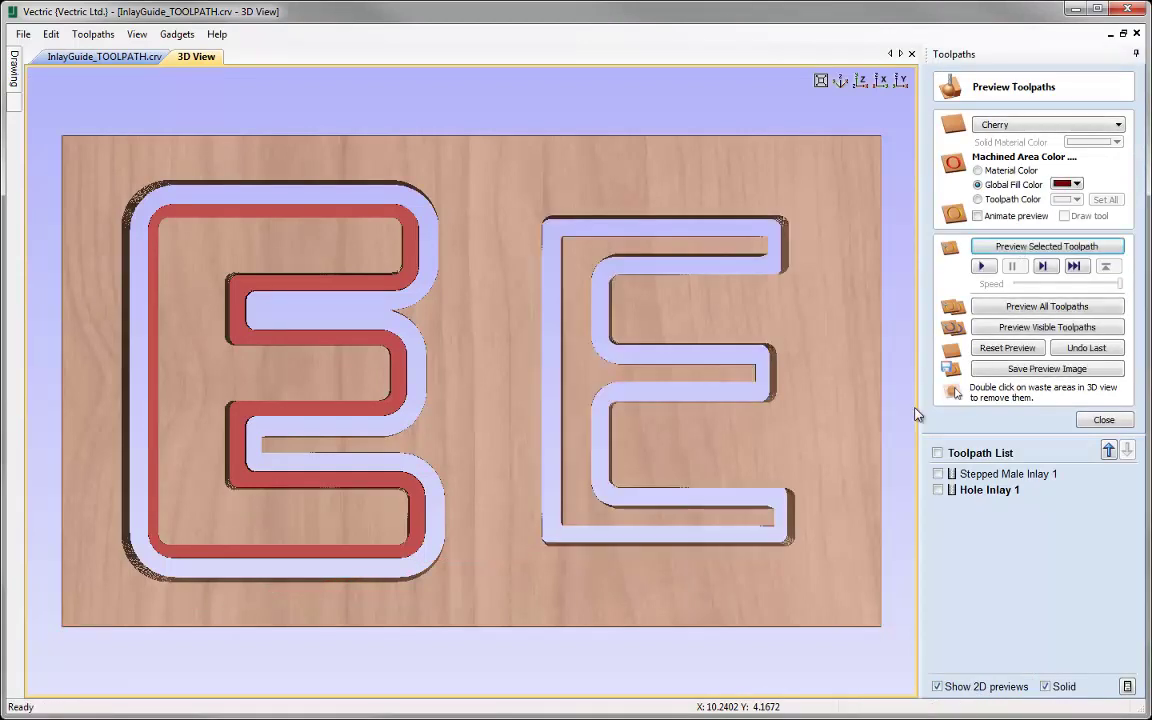
double_click(583, 355)
drag(568, 424, 545, 386)
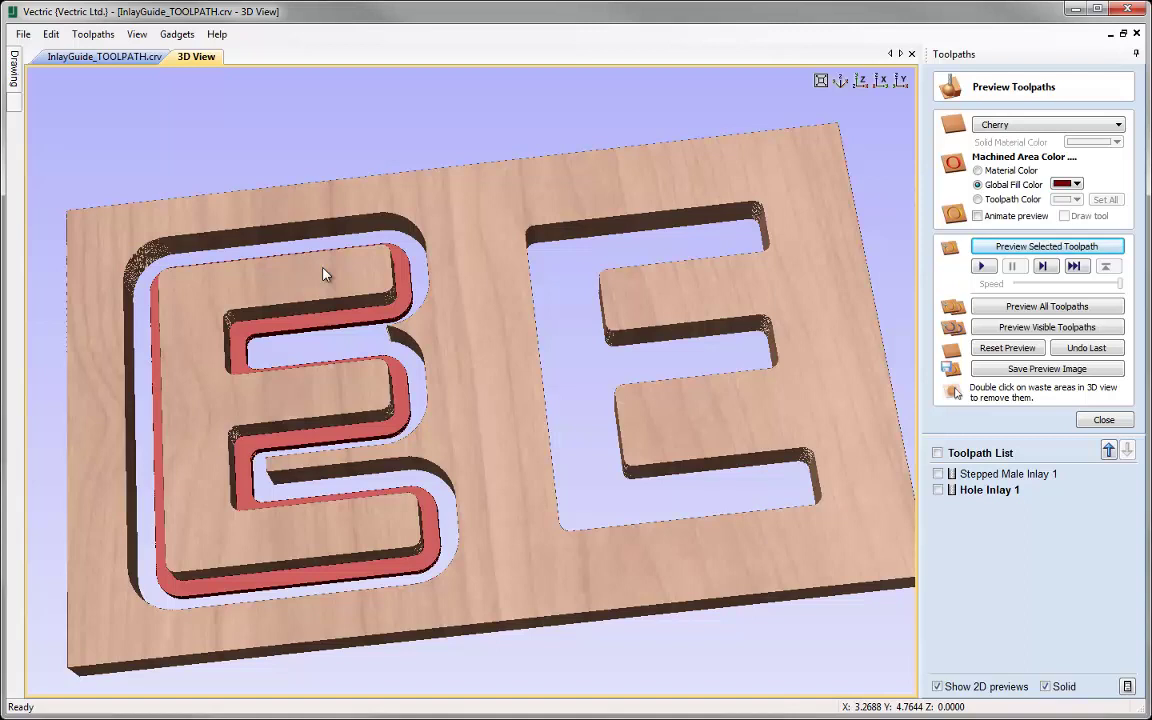
drag(452, 298, 628, 426)
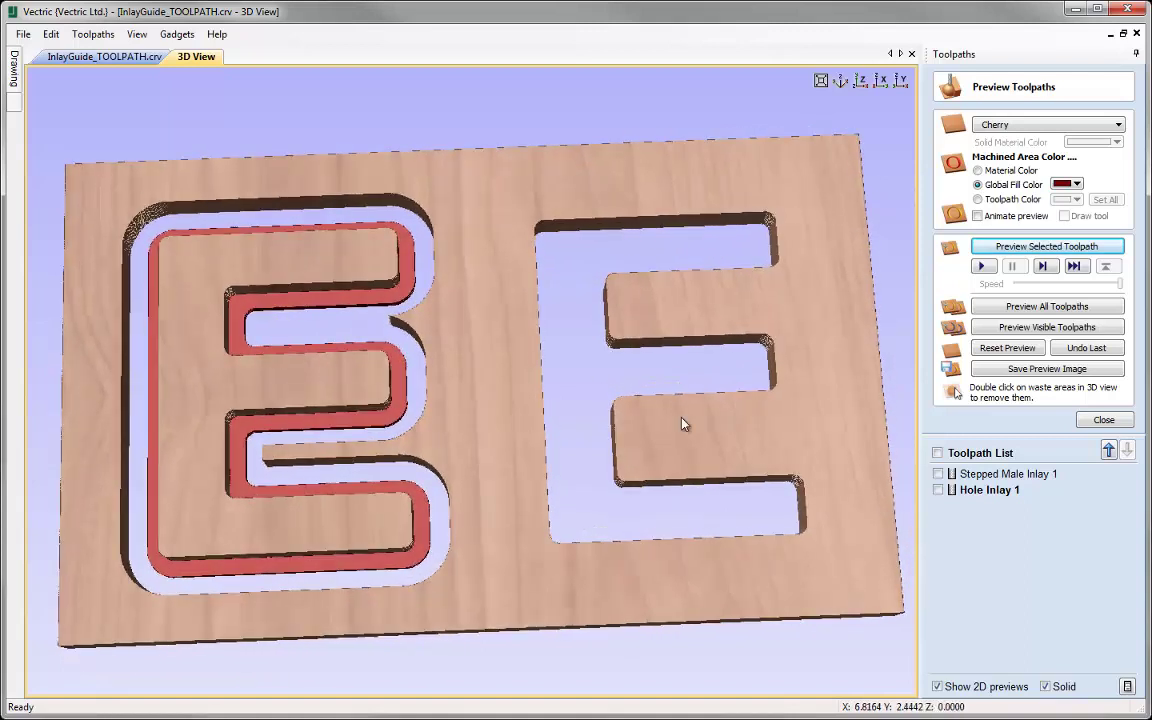
click(1104, 419)
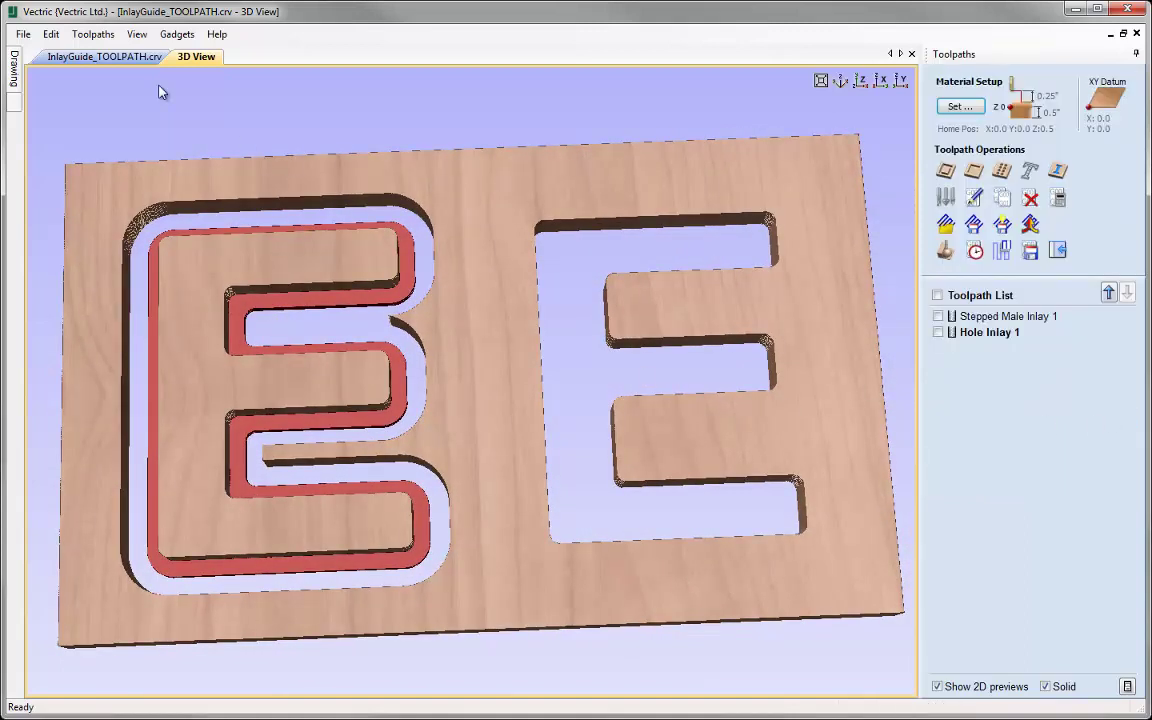
Step: Save a copy of the job as InlayGuide_TOOLPATH2.crv in the same folder
click(20, 34)
click(55, 119)
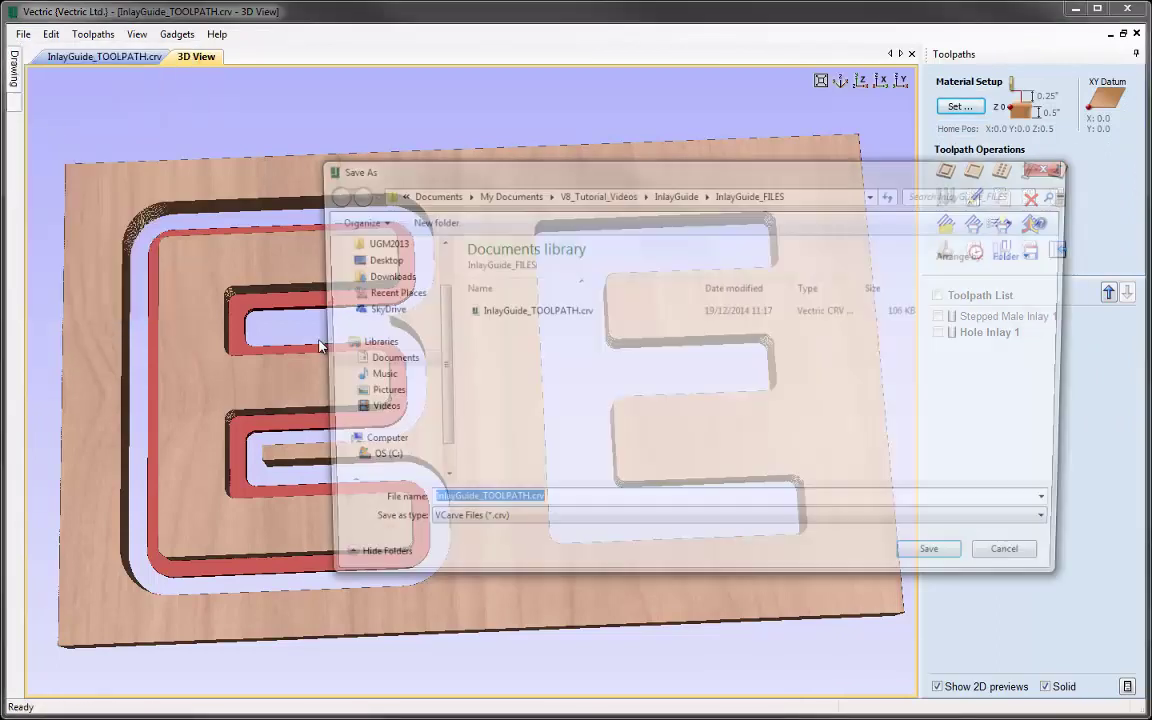
click(520, 506)
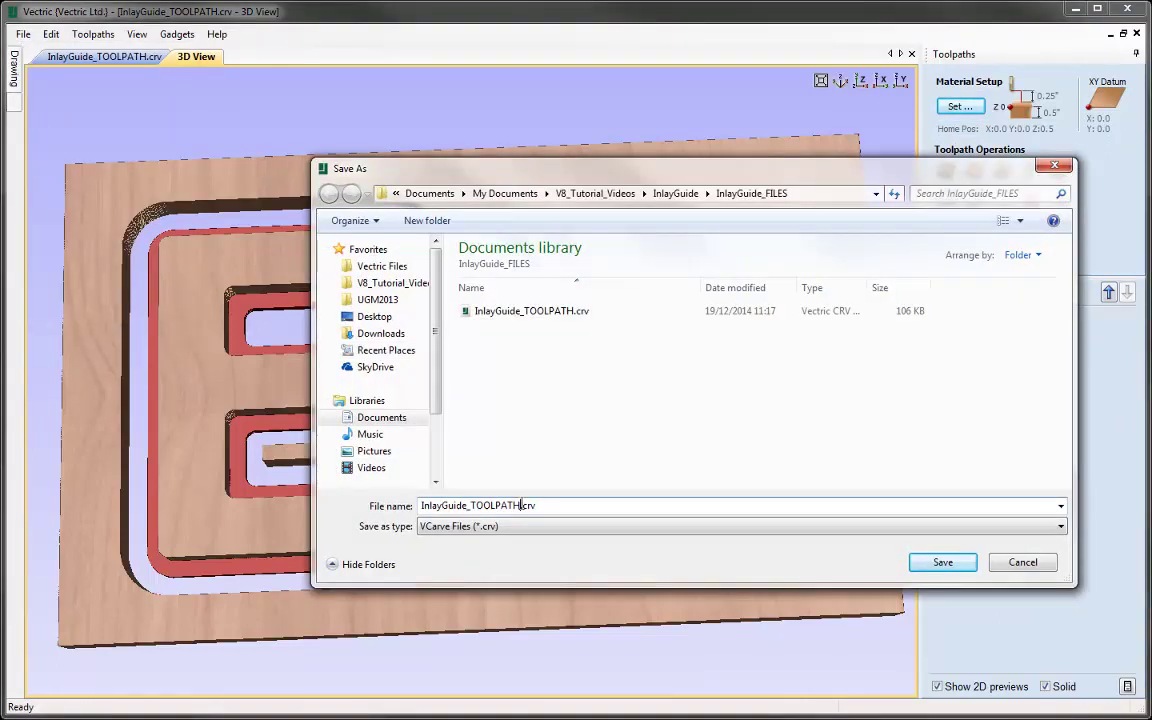
text(2)
click(944, 563)
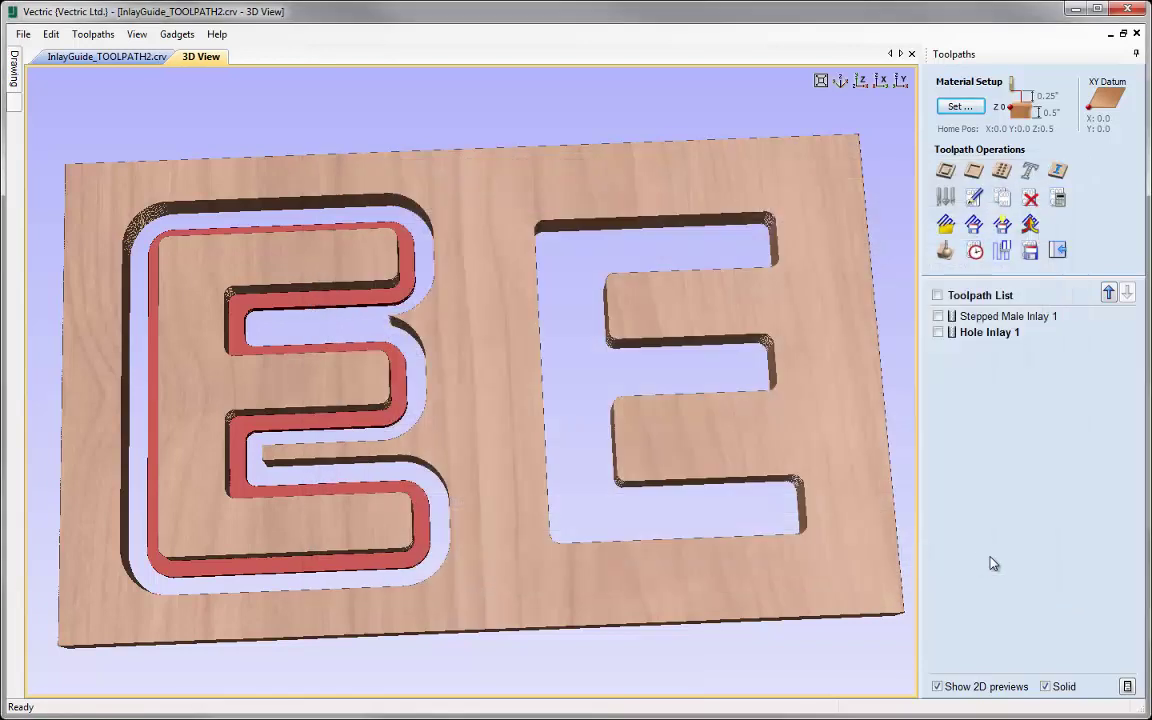